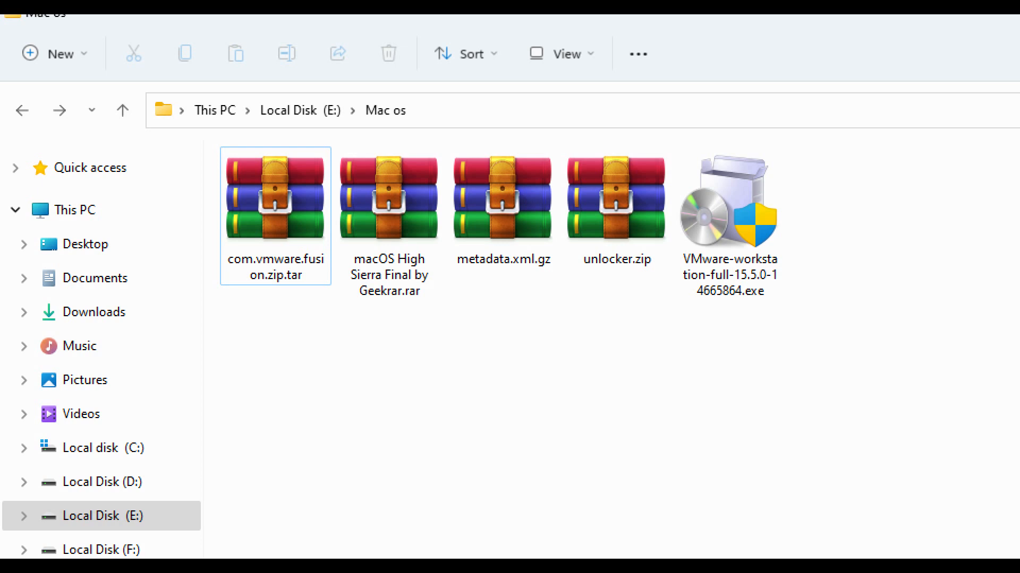
Extract the macOS High Sierra Final by Geekrar.rar archive into its own folder inside Mac os.
{"action": "left_click", "coordinate": [379, 213]}
{"action": "right_click", "coordinate": [379, 212]}
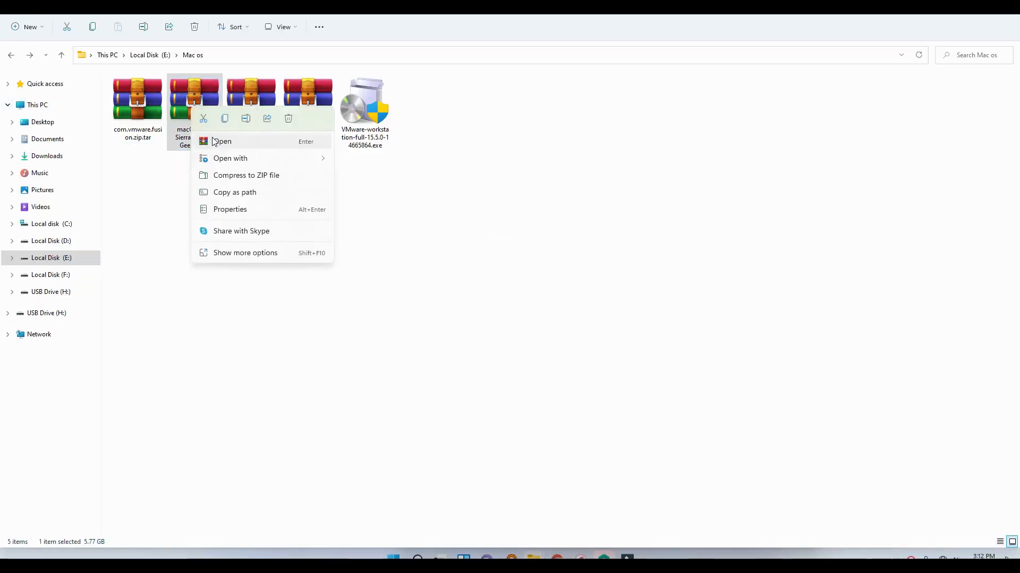
{"action": "left_click", "coordinate": [263, 251]}
{"action": "left_click", "coordinate": [303, 296]}
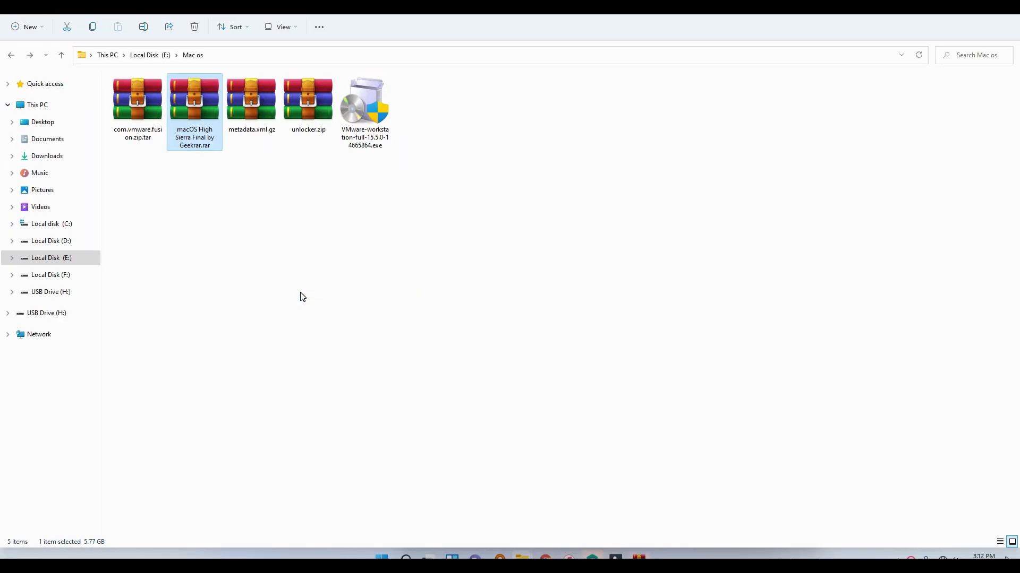
{"action": "left_click", "coordinate": [540, 400]}
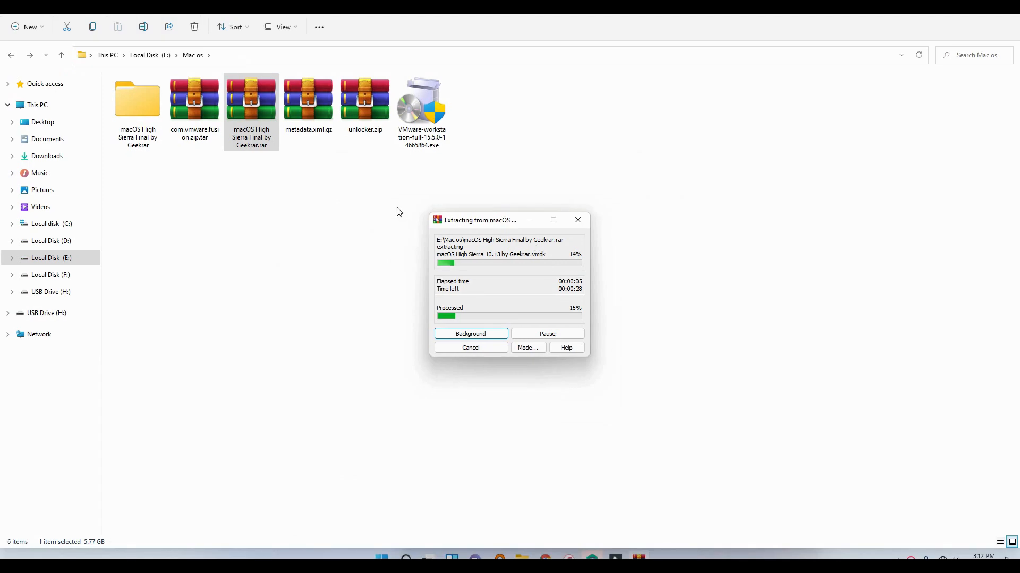
Run VMware-workstation-full-15.5.0-14665864.exe and install VMware Workstation Pro.
{"action": "left_click", "coordinate": [309, 33]}
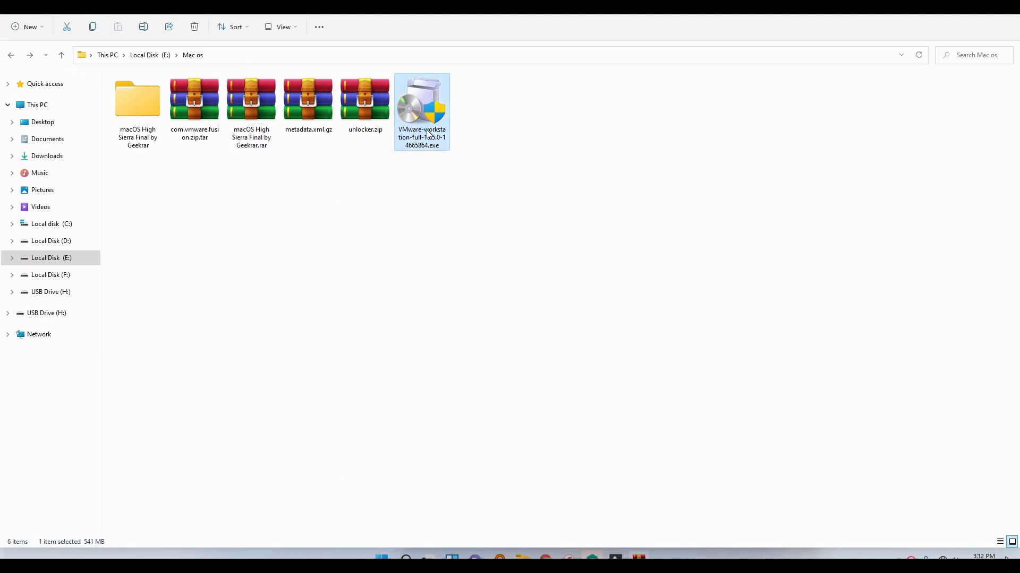
{"action": "double_click", "coordinate": [428, 134]}
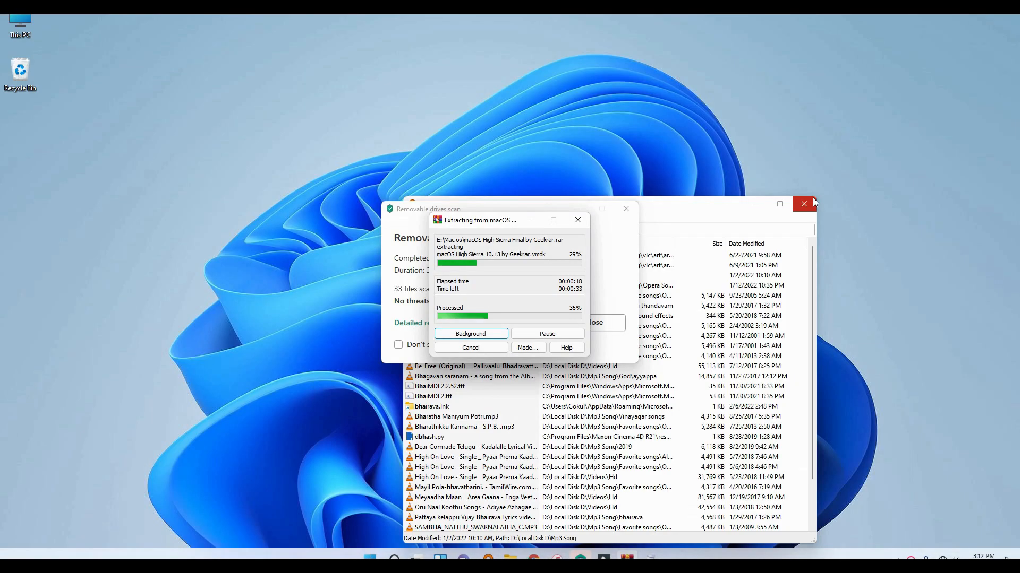
{"action": "left_click", "coordinate": [809, 205]}
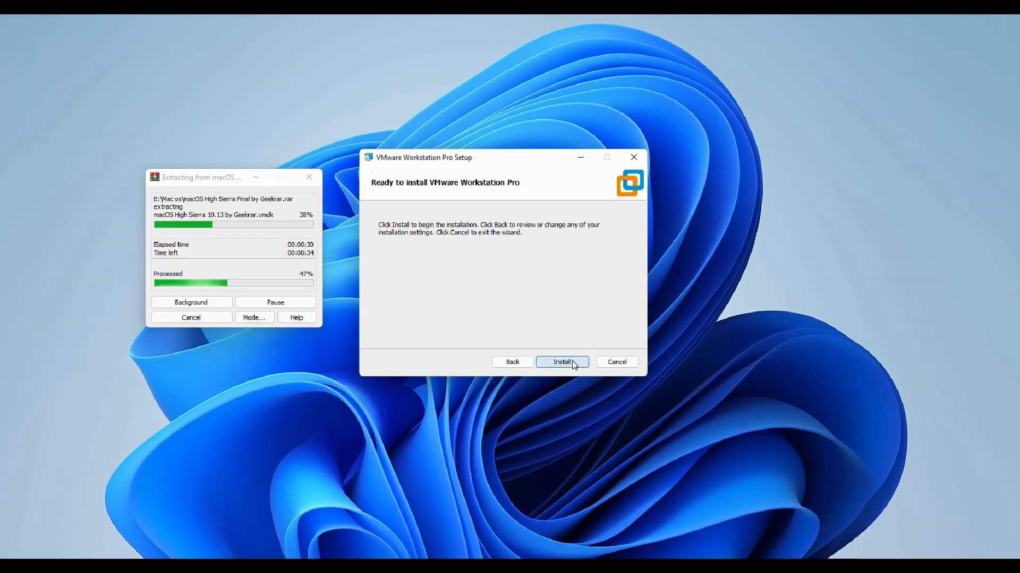
{"action": "left_click", "coordinate": [563, 362]}
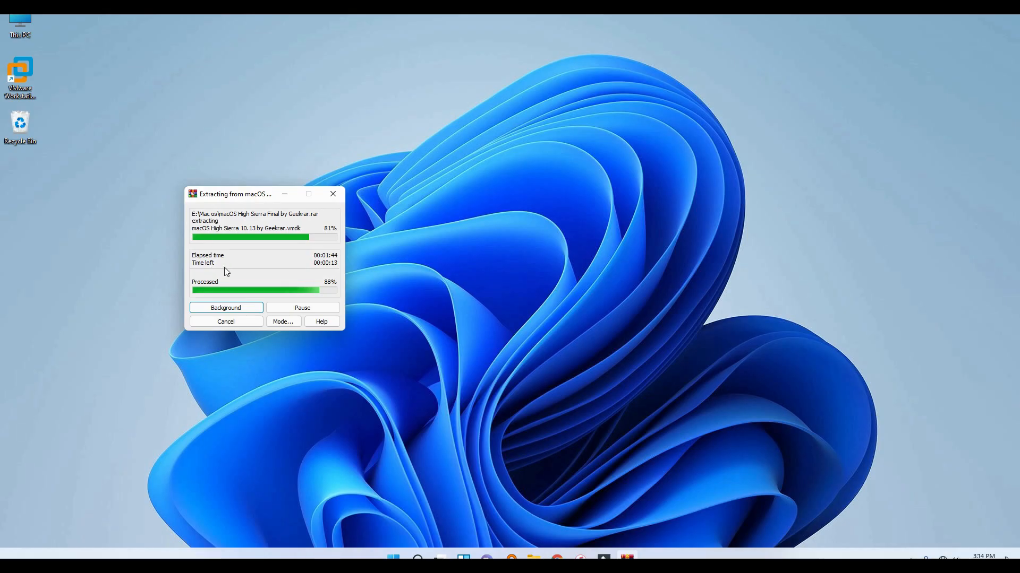
Launch VMware Workstation and choose to try version 15 for 30 days instead of entering a license key.
{"action": "key", "text": "super"}
{"action": "type", "text": "vm"}
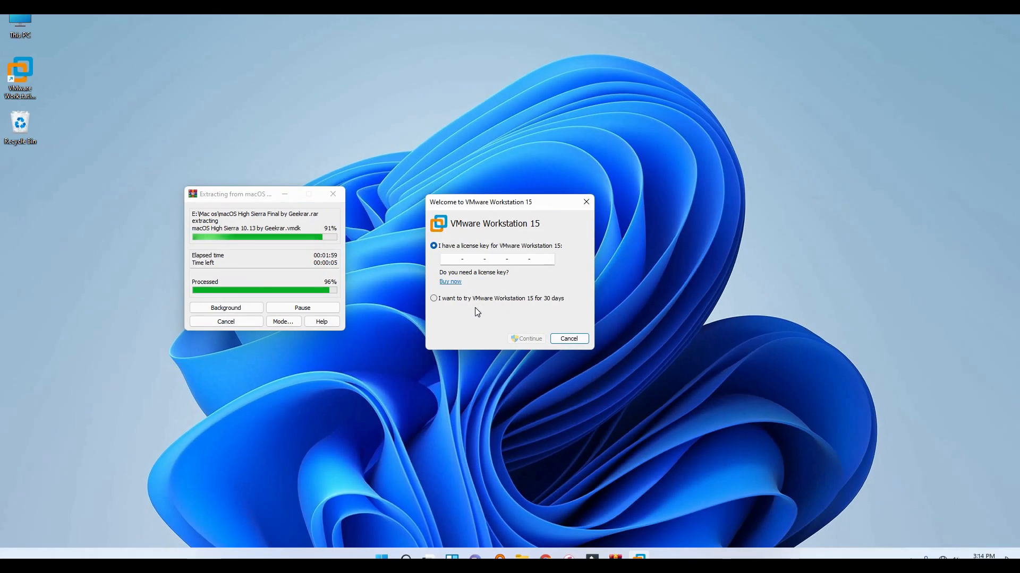
{"action": "left_click", "coordinate": [475, 298]}
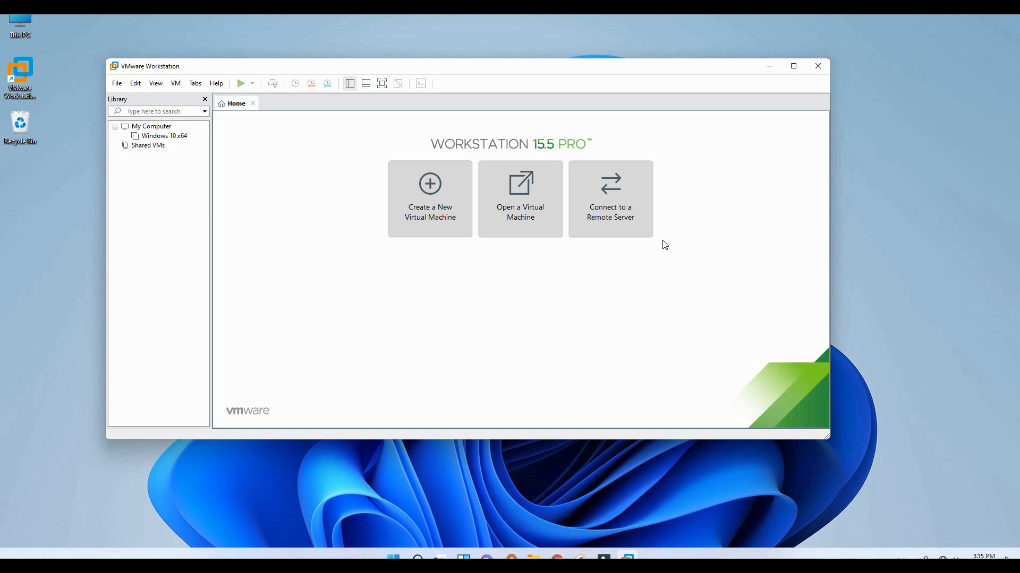
{"action": "left_click", "coordinate": [451, 207]}
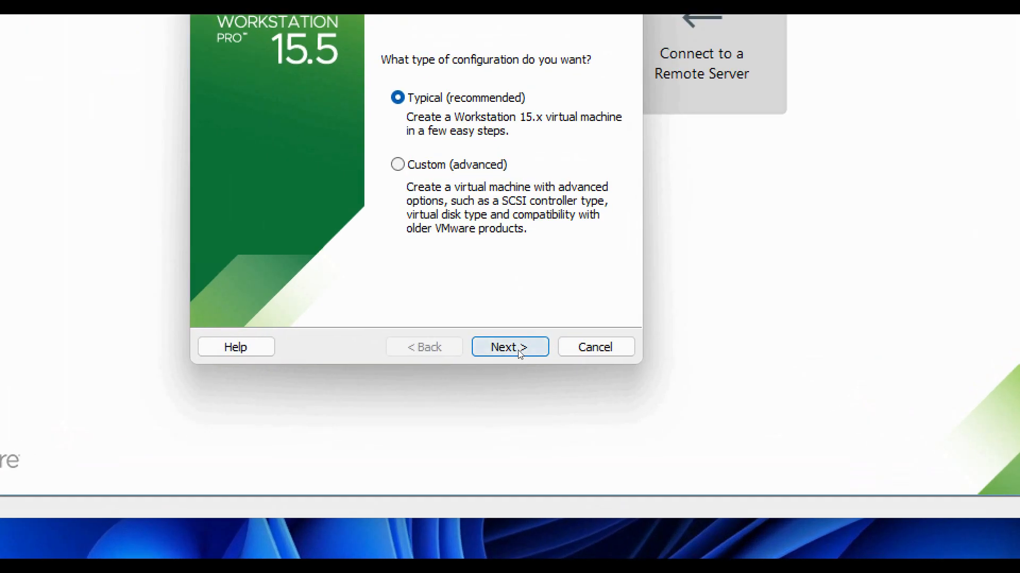
{"action": "left_click", "coordinate": [518, 354]}
{"action": "left_click", "coordinate": [518, 350]}
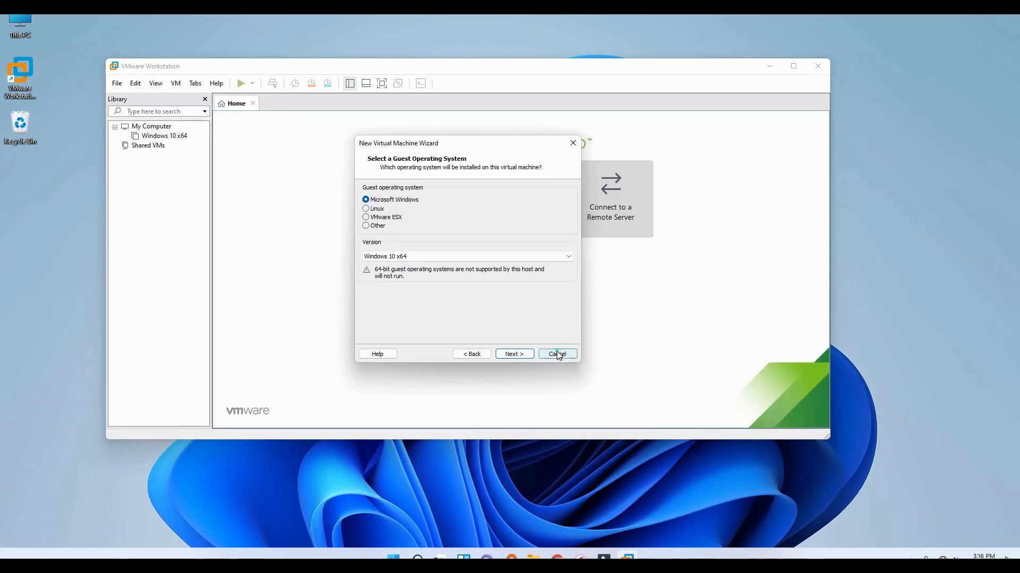
{"action": "left_click", "coordinate": [557, 354]}
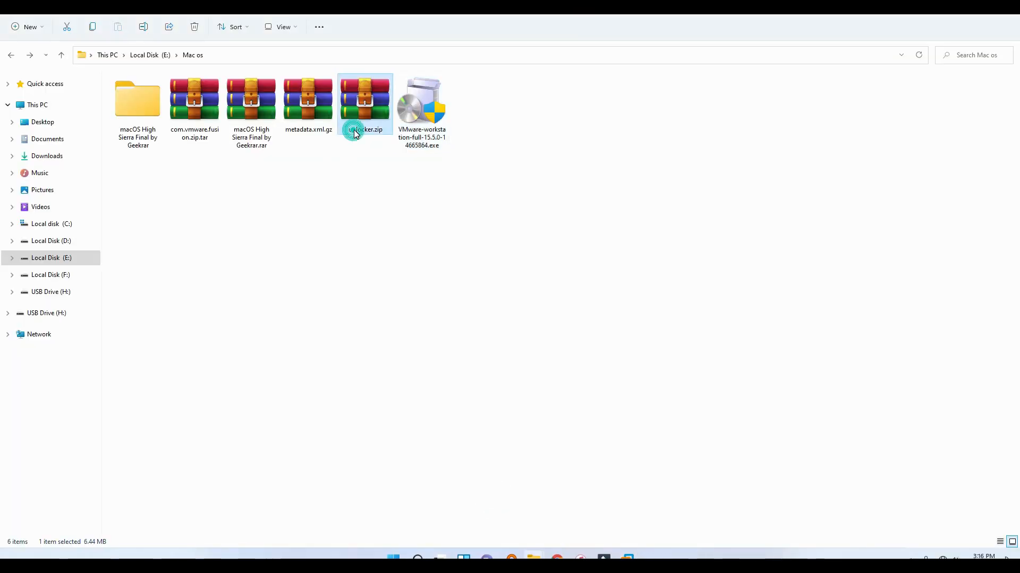
Extract unlocker.zip from the Mac os folder into a separate unlocker folder.
{"action": "right_click", "coordinate": [354, 134]}
{"action": "left_click", "coordinate": [410, 293]}
{"action": "left_click", "coordinate": [459, 48]}
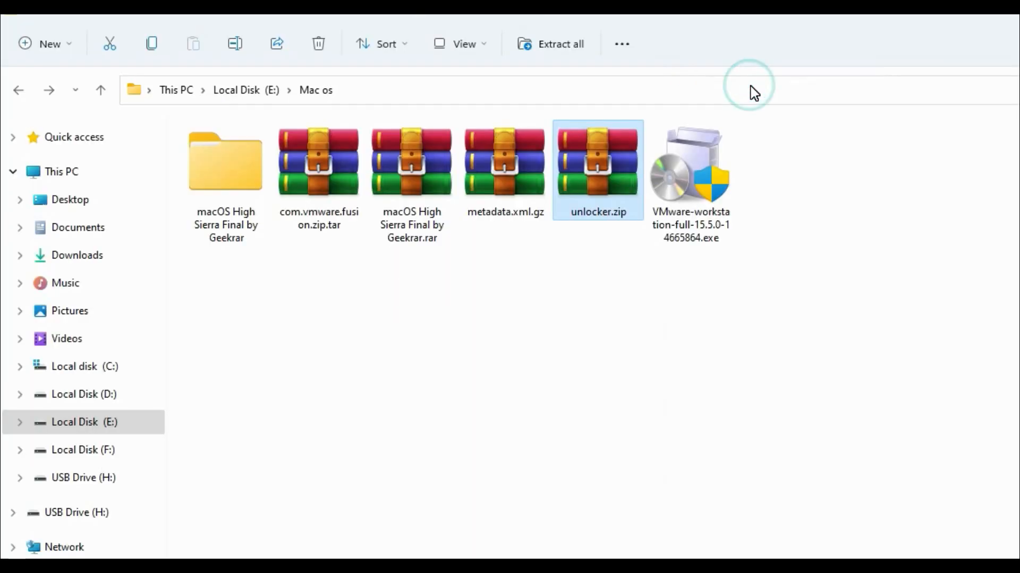
{"action": "key", "text": "Return"}
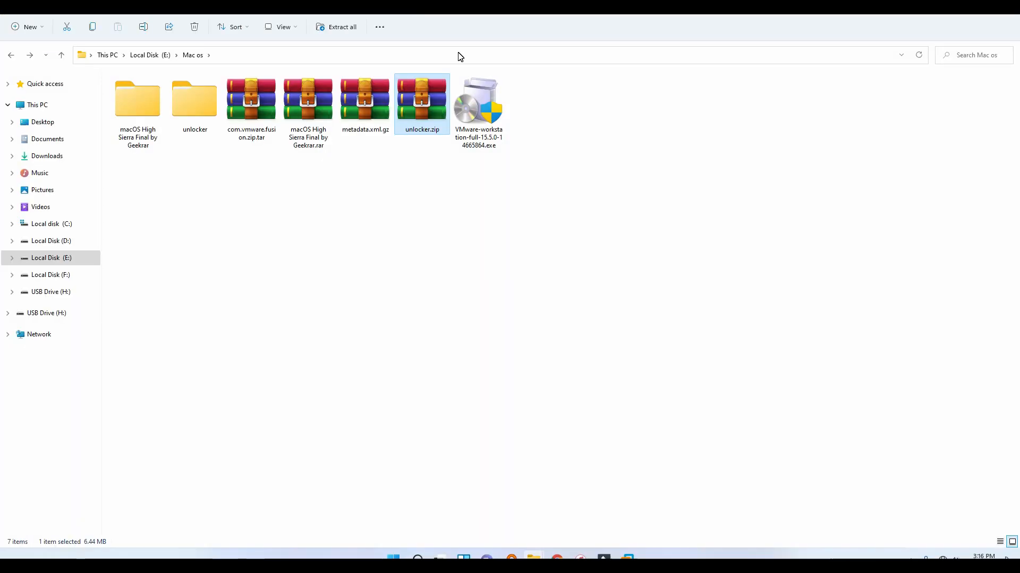
Open the extracted unlocker folder and run win-install.cmd as administrator.
{"action": "double_click", "coordinate": [196, 110]}
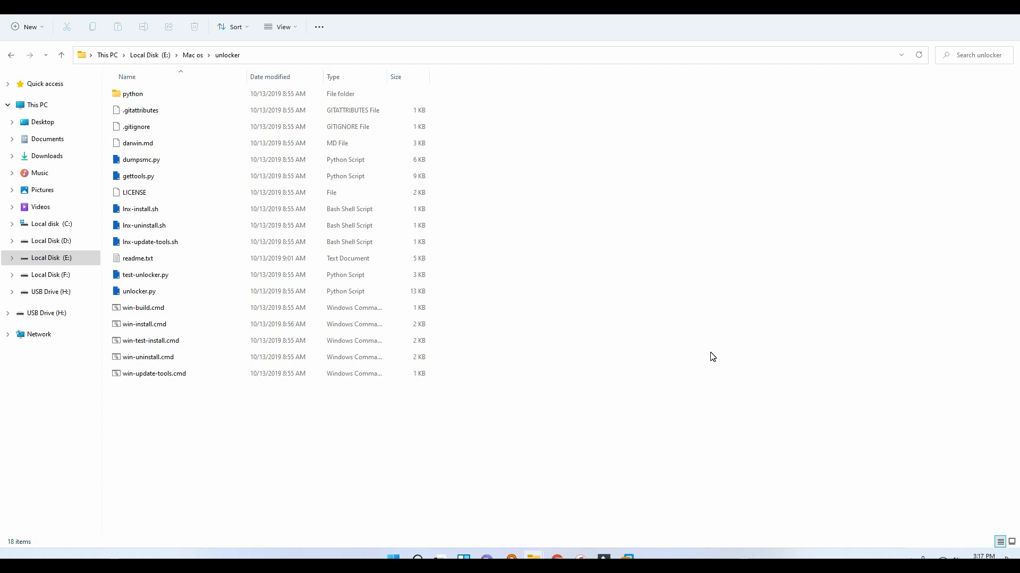
{"action": "right_click", "coordinate": [298, 323]}
{"action": "left_click", "coordinate": [291, 324]}
{"action": "right_click", "coordinate": [291, 324]}
{"action": "left_click", "coordinate": [346, 373]}
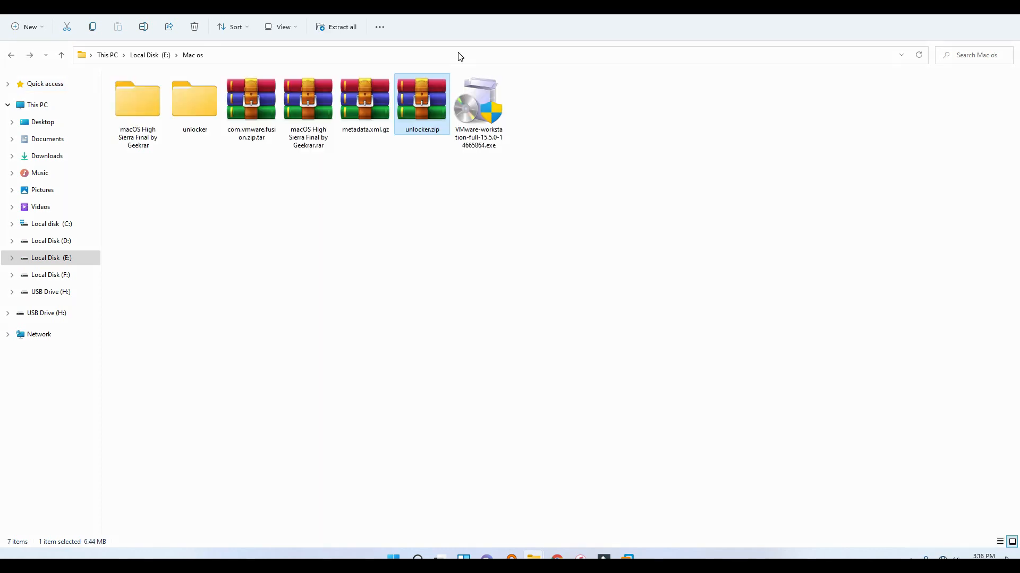
{"action": "left_click", "coordinate": [307, 101]}
{"action": "left_click", "coordinate": [365, 101]}
{"action": "left_click", "coordinate": [422, 101]}
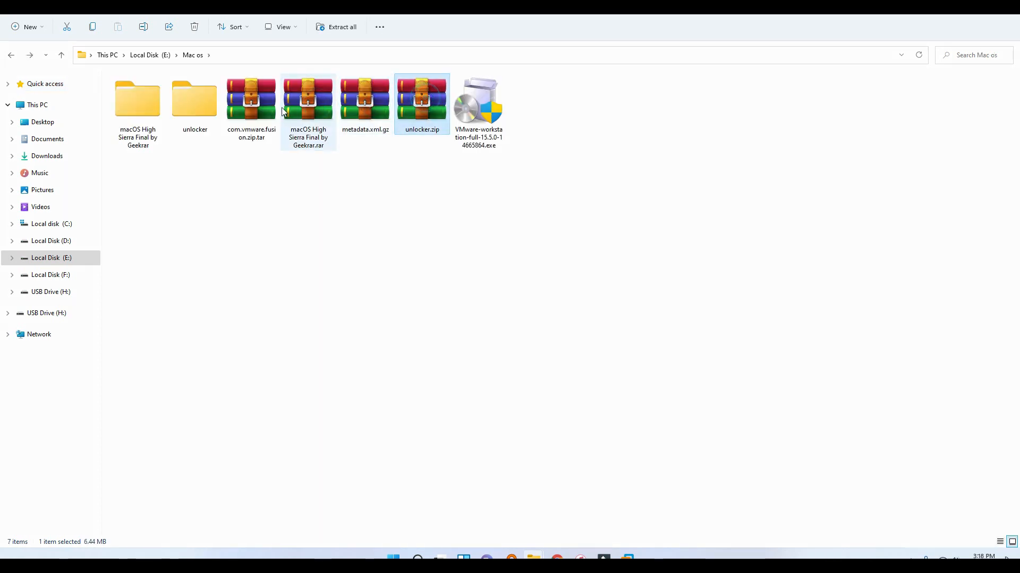
Rename com.vmware.fusion.zip.tar in the Mac os folder as core.vmware.fusion.zip.tar.
{"action": "left_click", "coordinate": [247, 108]}
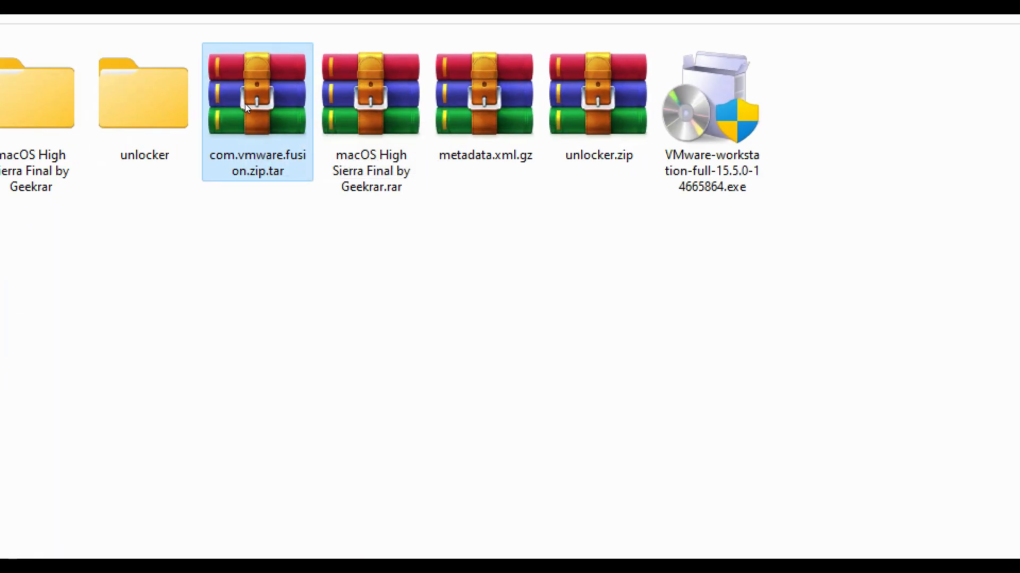
{"action": "right_click", "coordinate": [244, 104]}
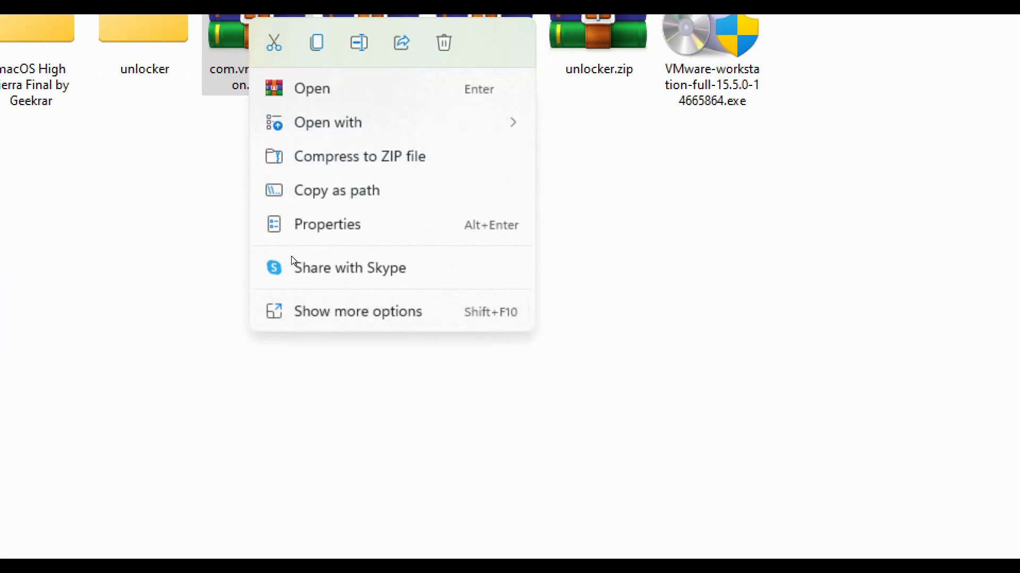
{"action": "left_click", "coordinate": [295, 292]}
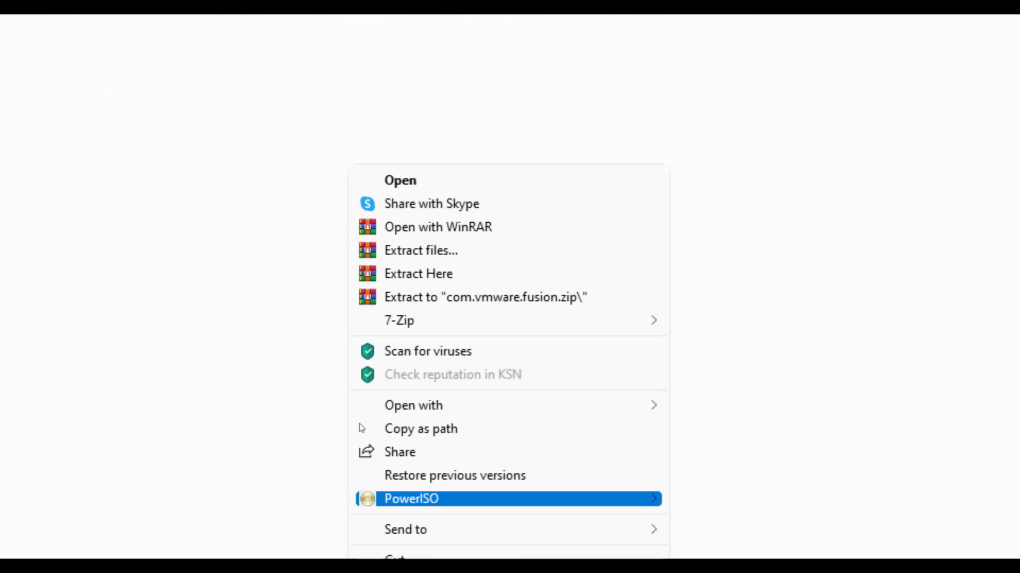
{"action": "left_click", "coordinate": [357, 508]}
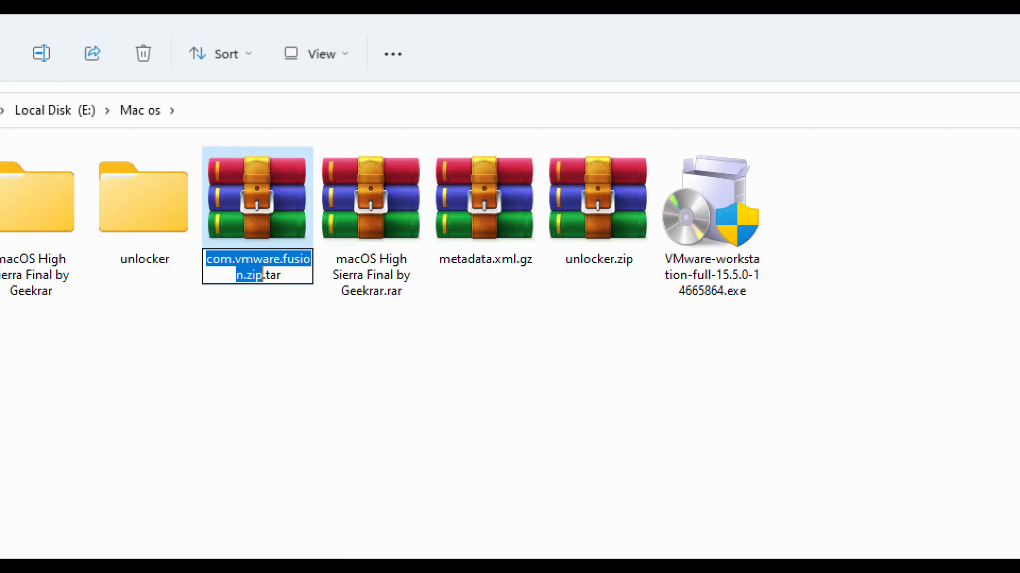
{"action": "key", "text": "Left"}
{"action": "key", "text": "Right"}
{"action": "key", "text": "BackSpace"}
{"action": "key", "text": "BackSpace"}
{"action": "key", "text": "BackSpace"}
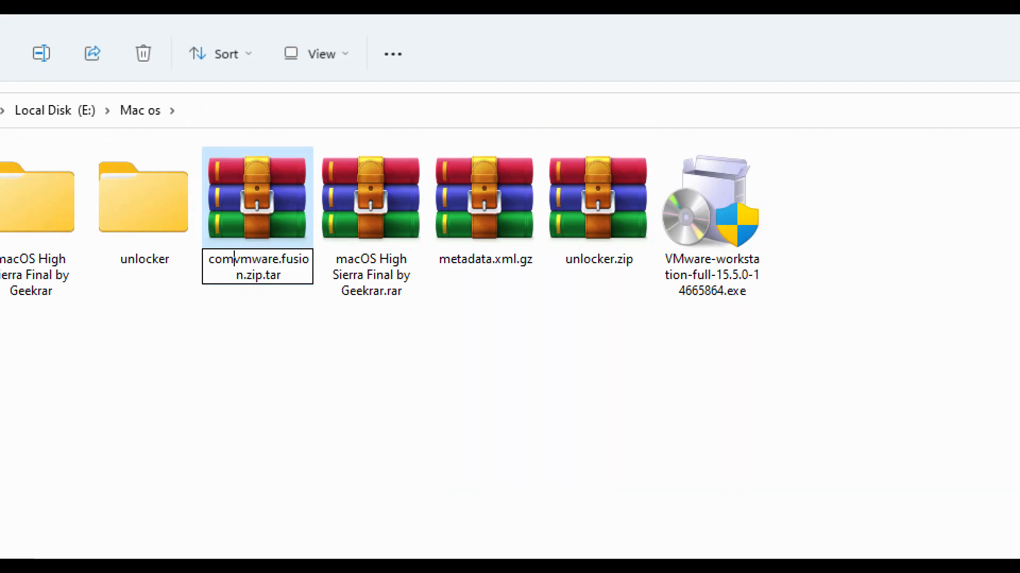
{"action": "type", "text": "ore"}
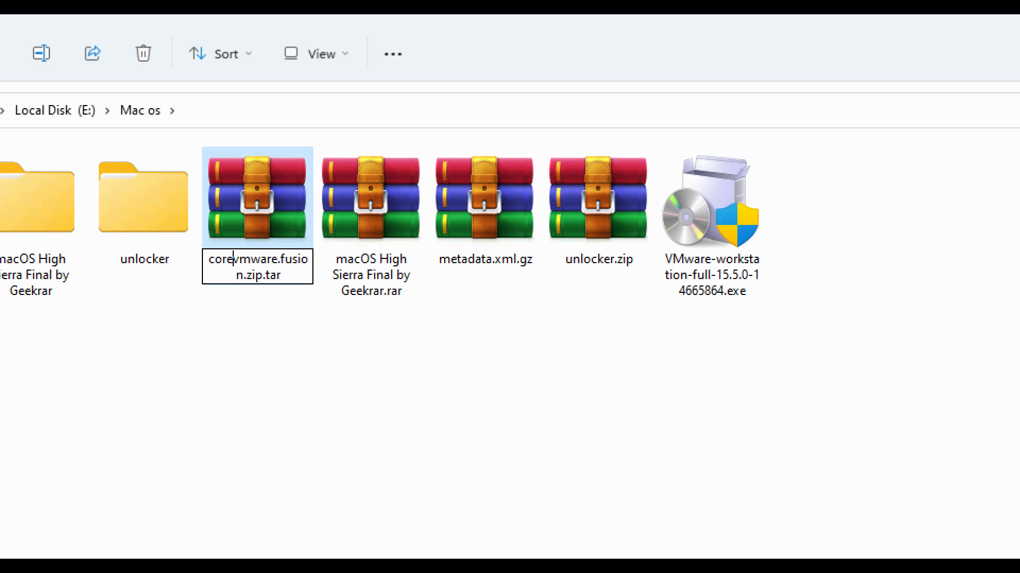
{"action": "type", "text": "."}
{"action": "key", "text": "Return"}
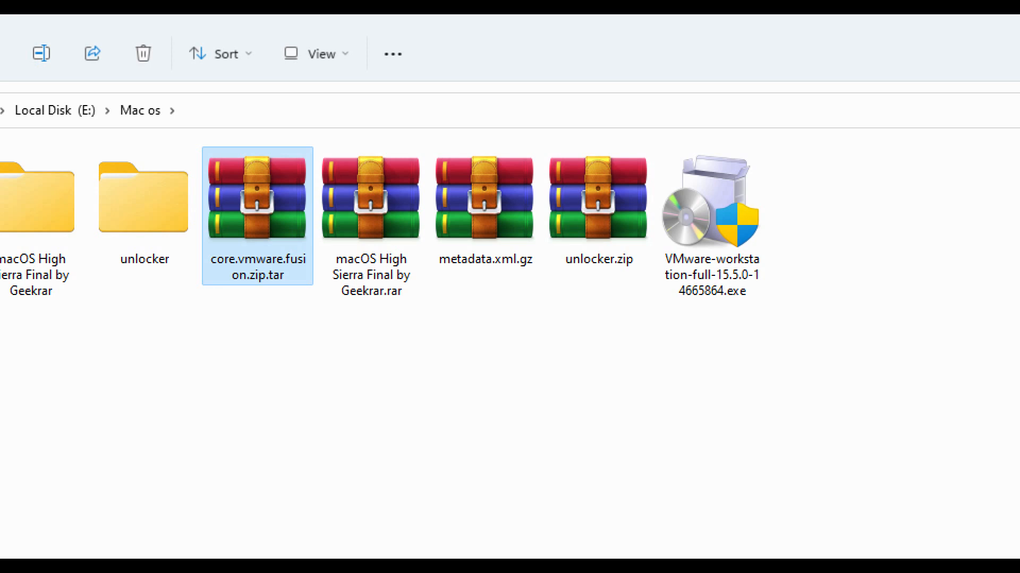
Copy core.vmware.fusion.zip.tar into the tools folder inside the unlocker folder.
{"action": "right_click", "coordinate": [244, 230]}
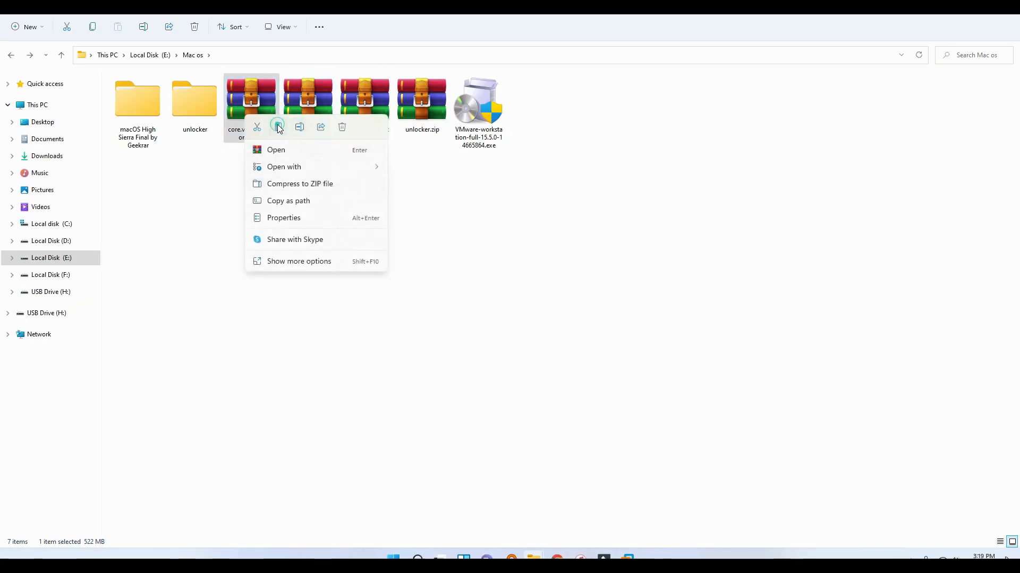
{"action": "left_click", "coordinate": [278, 128]}
{"action": "double_click", "coordinate": [199, 109]}
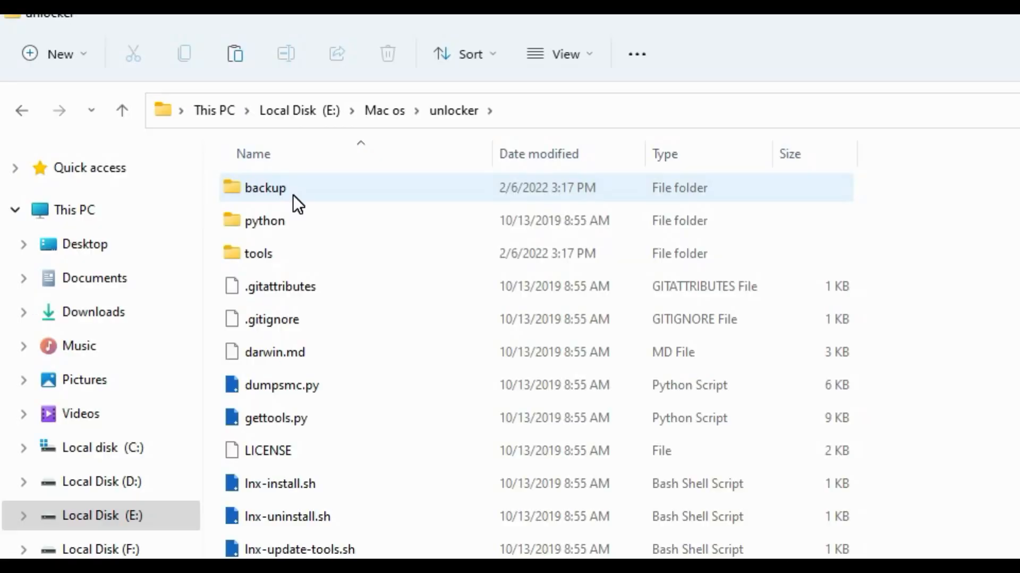
{"action": "double_click", "coordinate": [316, 254]}
{"action": "right_click", "coordinate": [223, 150]}
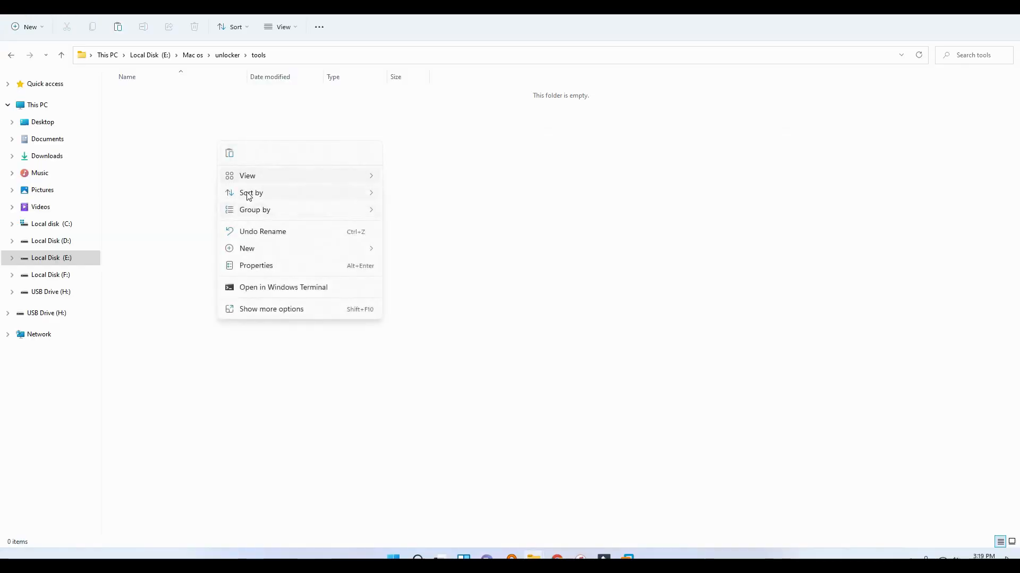
{"action": "left_click", "coordinate": [230, 153]}
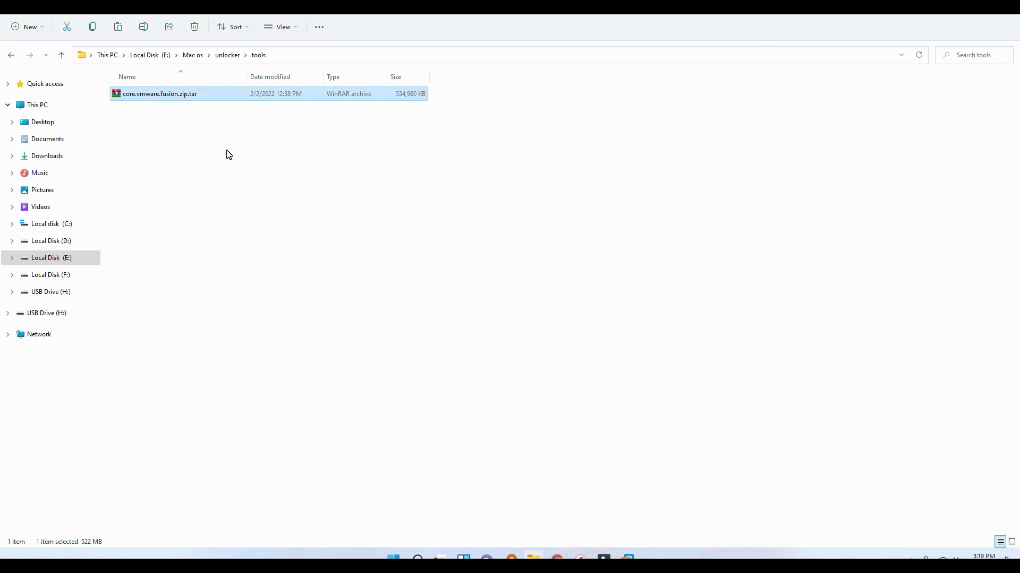
Run win-install.cmd in the unlocker folder as administrator again.
{"action": "right_click", "coordinate": [660, 346]}
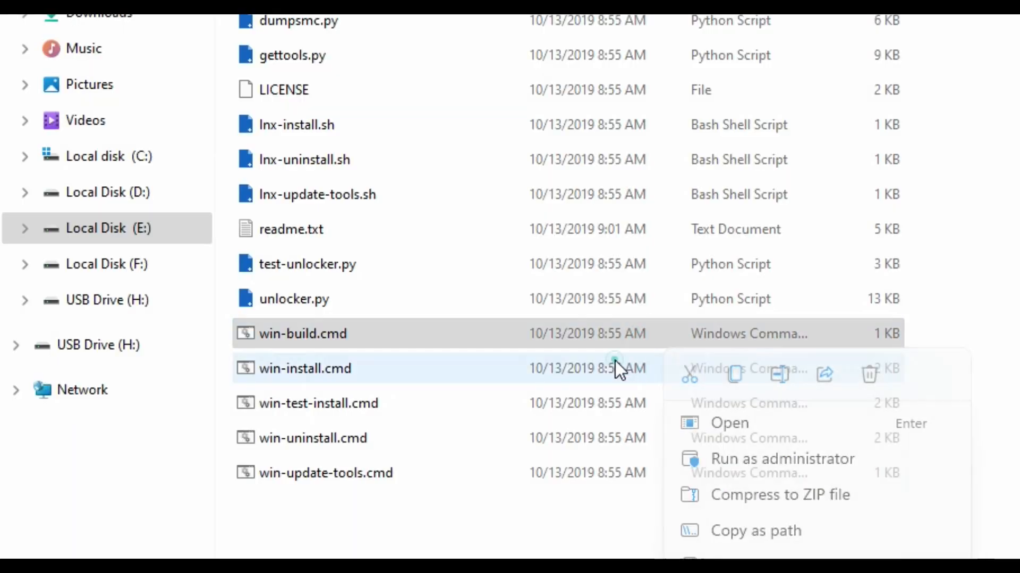
{"action": "left_click", "coordinate": [614, 359]}
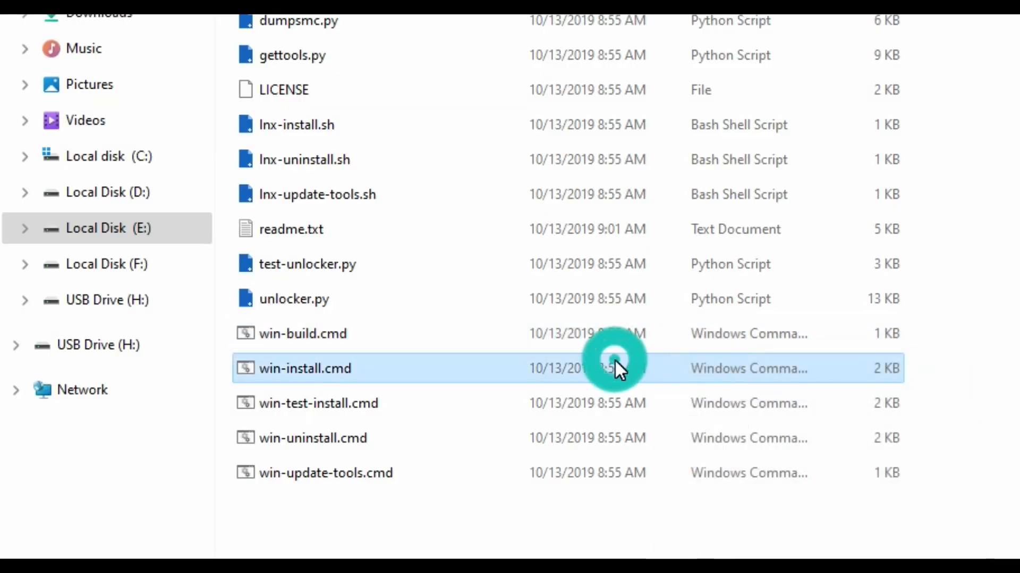
{"action": "right_click", "coordinate": [614, 359]}
{"action": "left_click", "coordinate": [733, 472]}
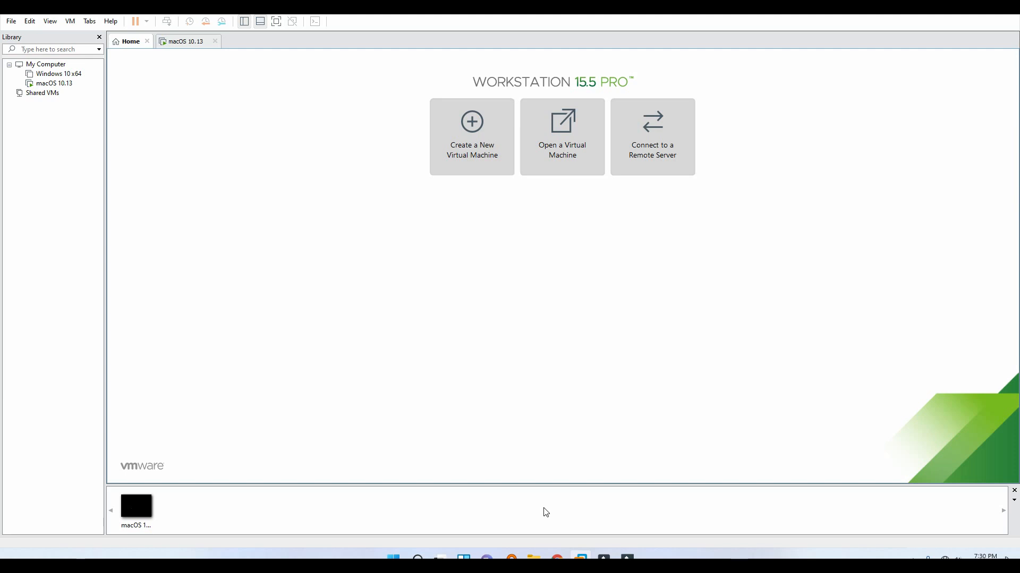
Start a new virtual machine in VMware Workstation with Typical configuration, a blank hard disk without installer media, and Apple Mac OS X as guest.
{"action": "left_click", "coordinate": [484, 173]}
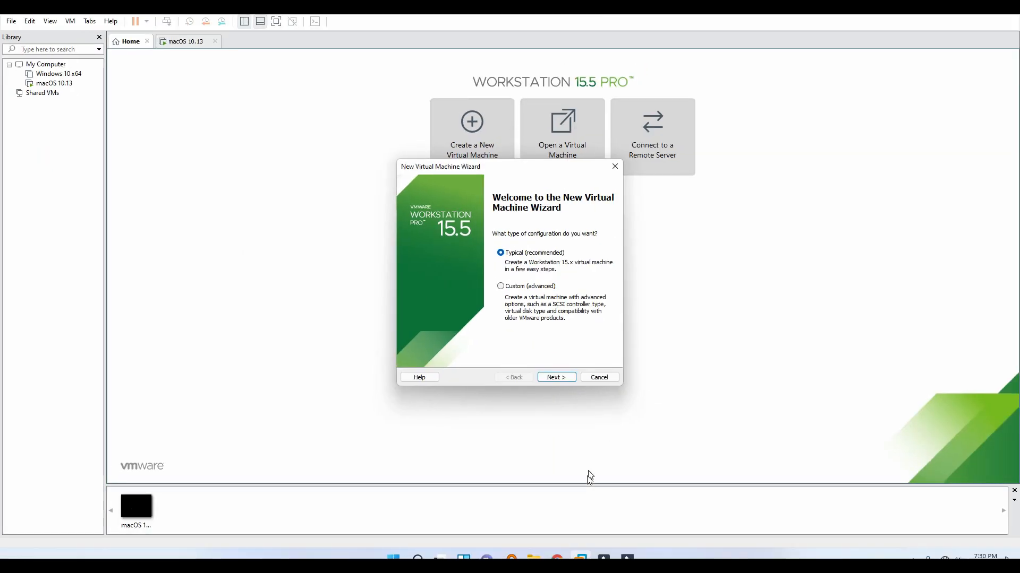
{"action": "left_click", "coordinate": [554, 378]}
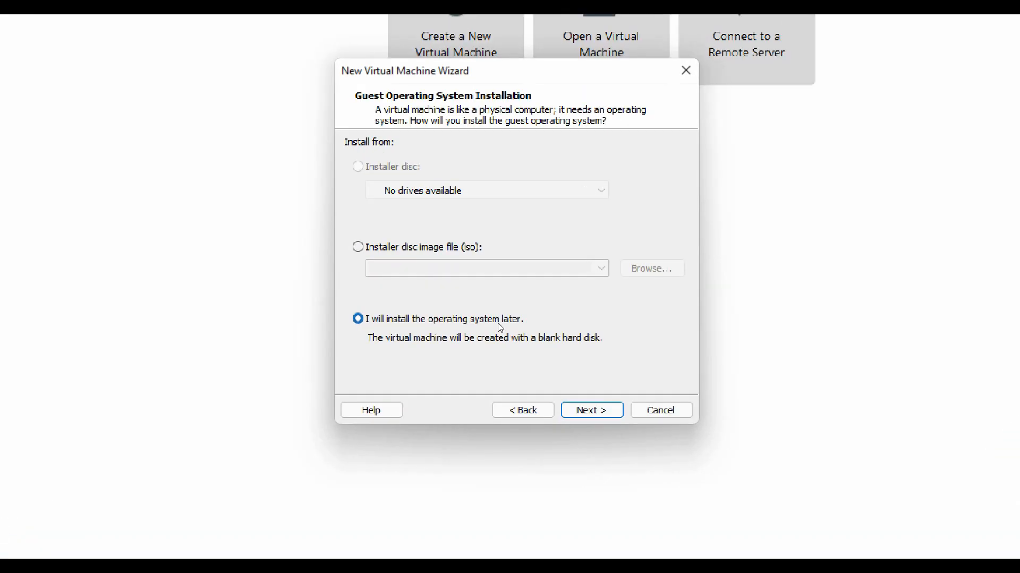
{"action": "key", "text": "Return"}
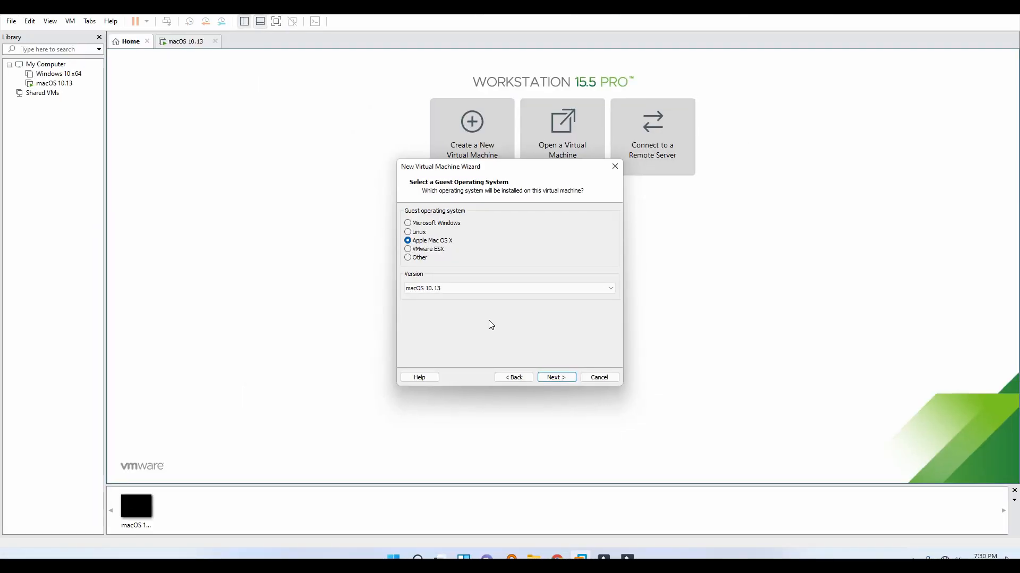
{"action": "left_click", "coordinate": [417, 232]}
{"action": "left_click", "coordinate": [433, 241]}
{"action": "left_click", "coordinate": [554, 377]}
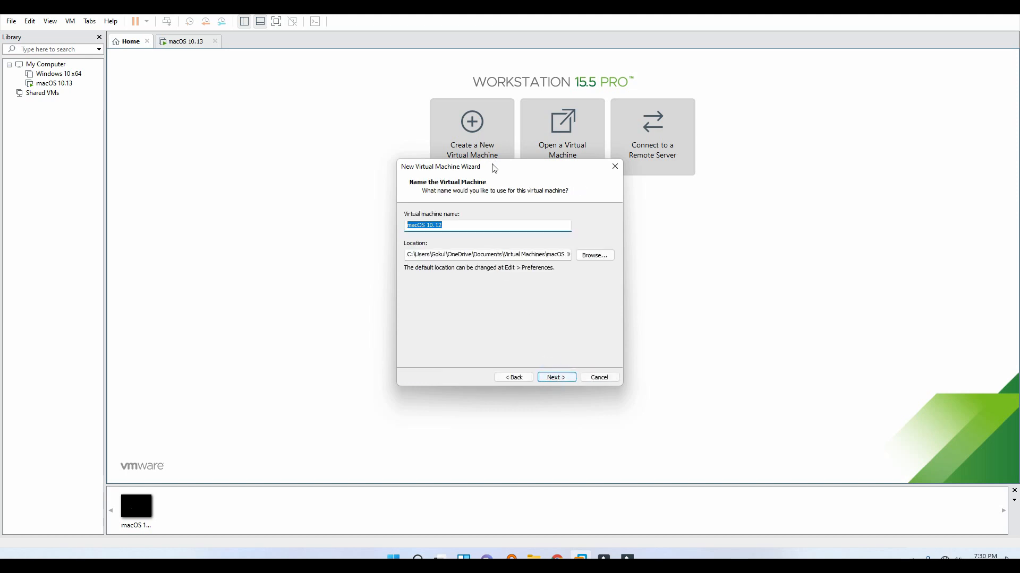
Return to the guest operating system choice and select macOS 10.12 as the version.
{"action": "left_click", "coordinate": [511, 377]}
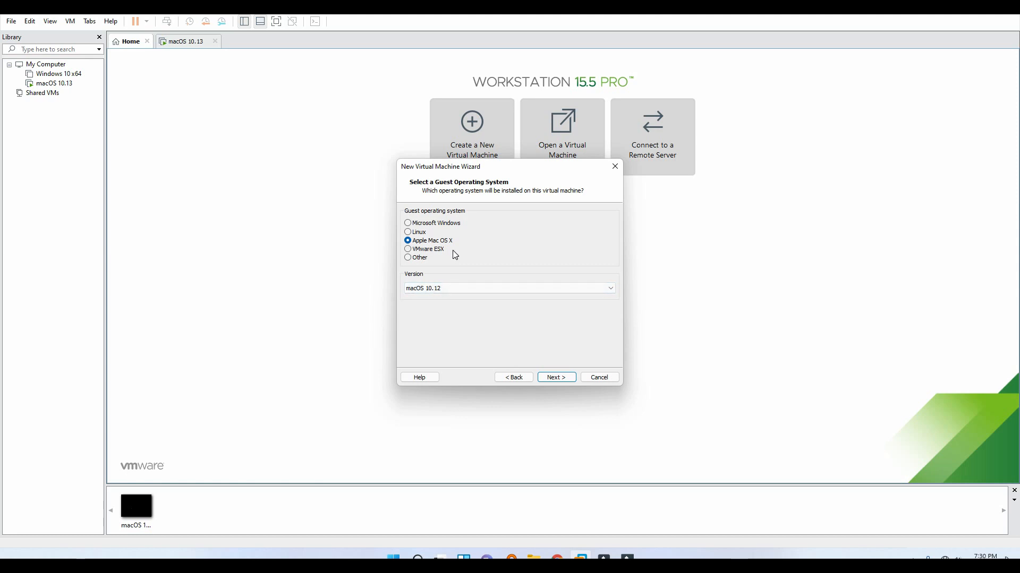
{"action": "left_click", "coordinate": [455, 288]}
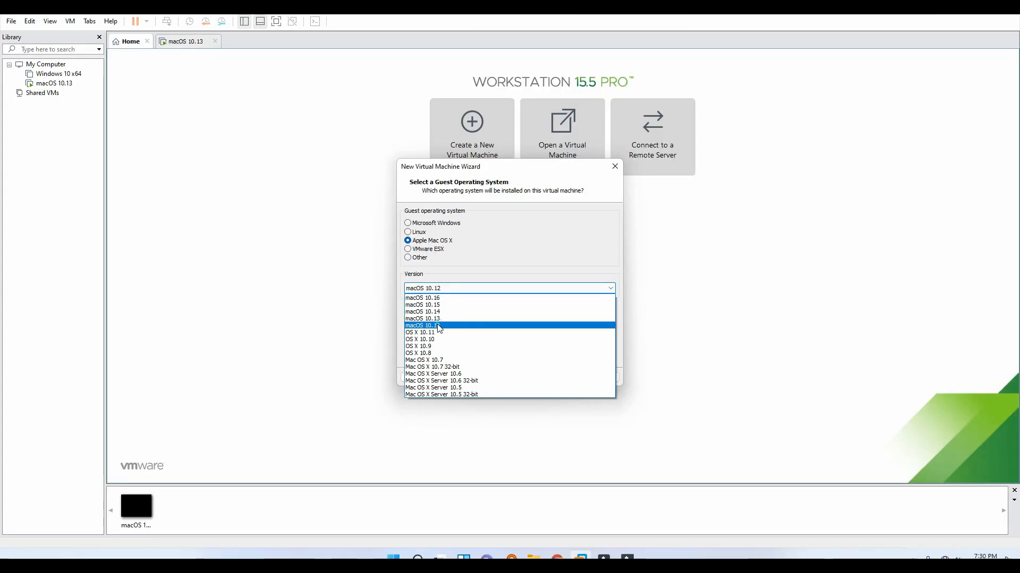
{"action": "left_click", "coordinate": [456, 325]}
{"action": "left_click", "coordinate": [551, 377]}
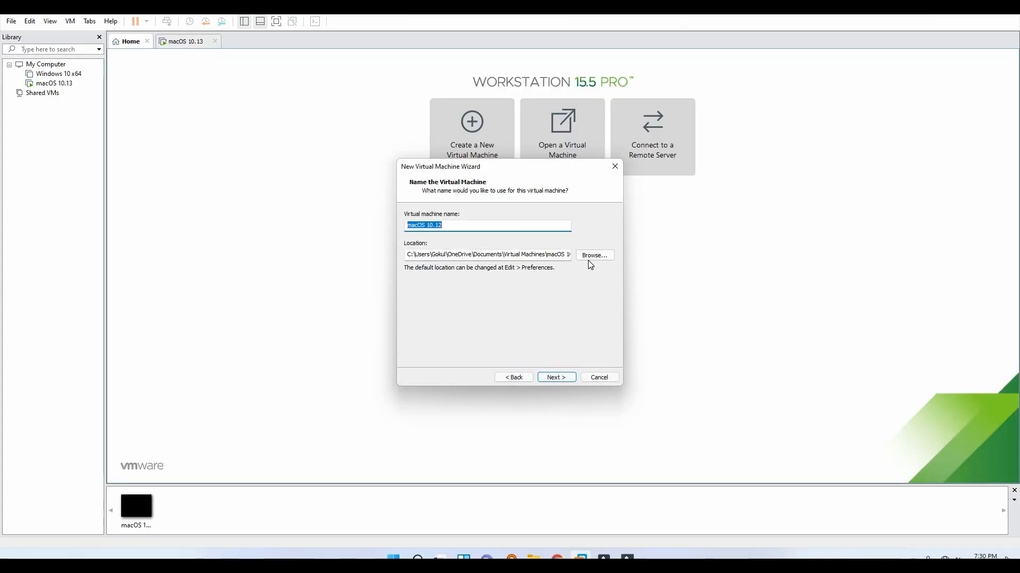
Set the virtual machine's location to a new folder named MAC on Local Disk (E:), keeping the name macOS 10.12.
{"action": "left_click", "coordinate": [593, 257]}
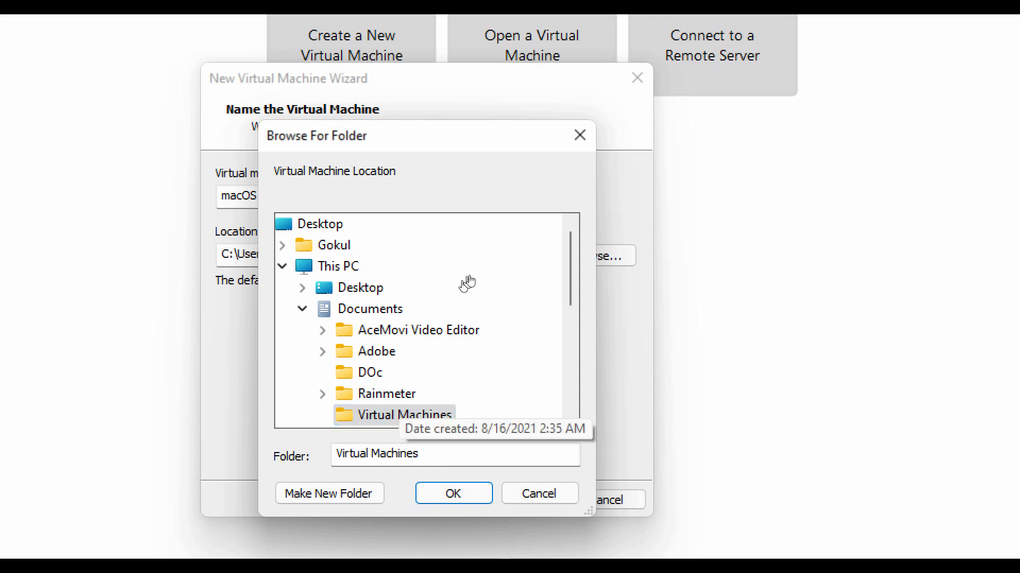
{"action": "scroll", "coordinate": [407, 266], "scroll_direction": "down", "scroll_amount": 4}
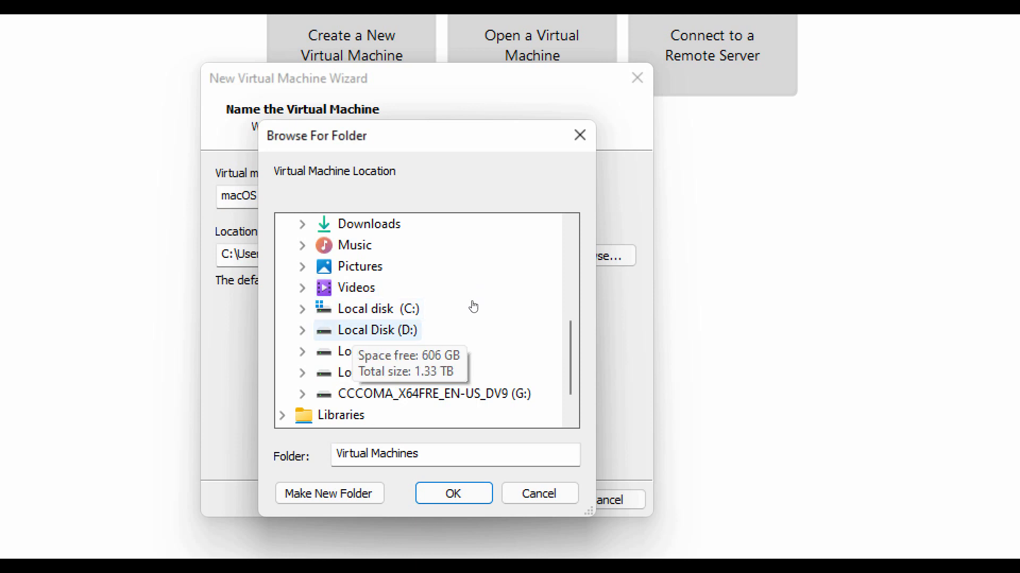
{"action": "left_click", "coordinate": [377, 351]}
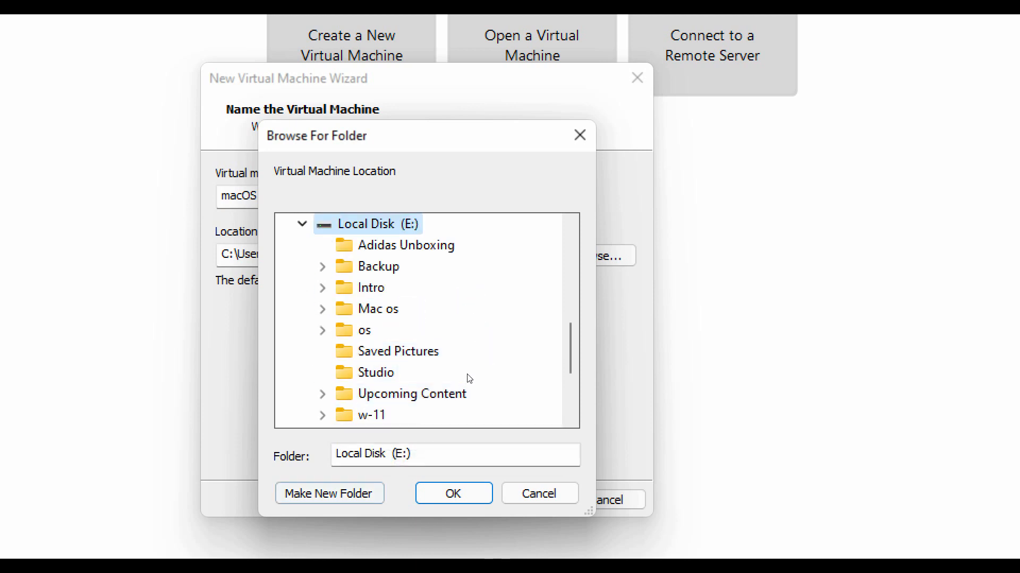
{"action": "key", "text": "alt+m"}
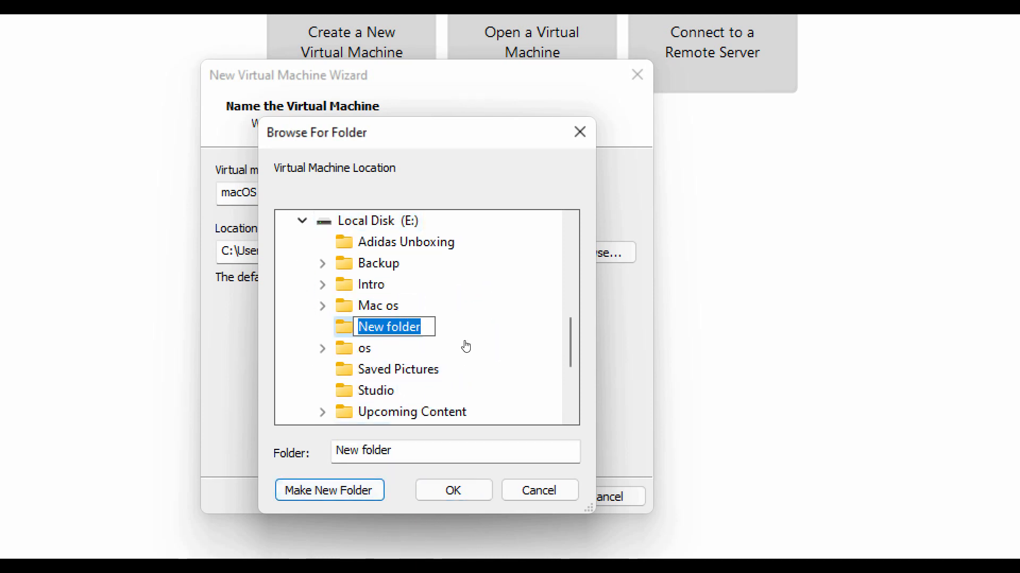
{"action": "type", "text": "MAC"}
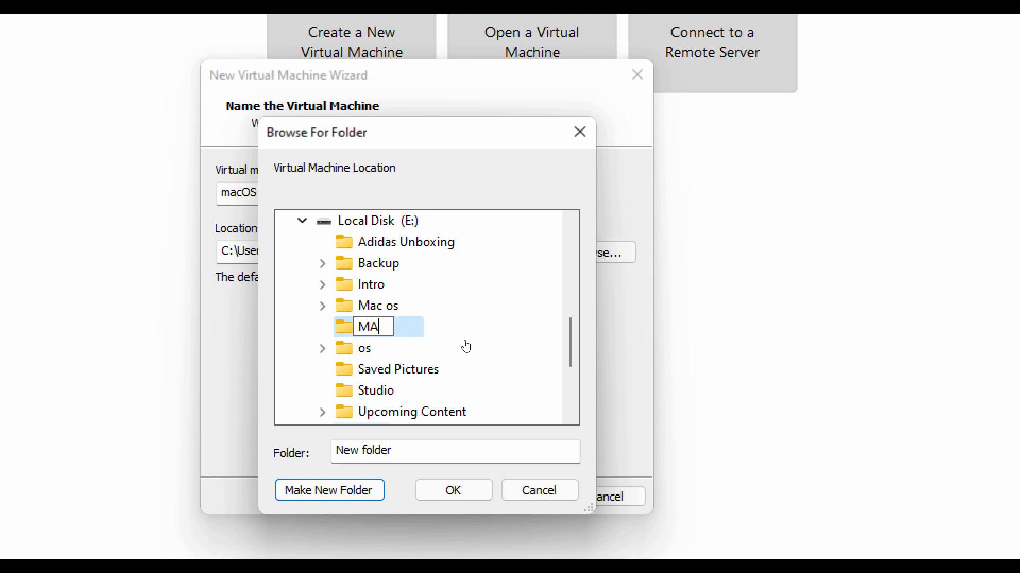
{"action": "key", "text": "Return"}
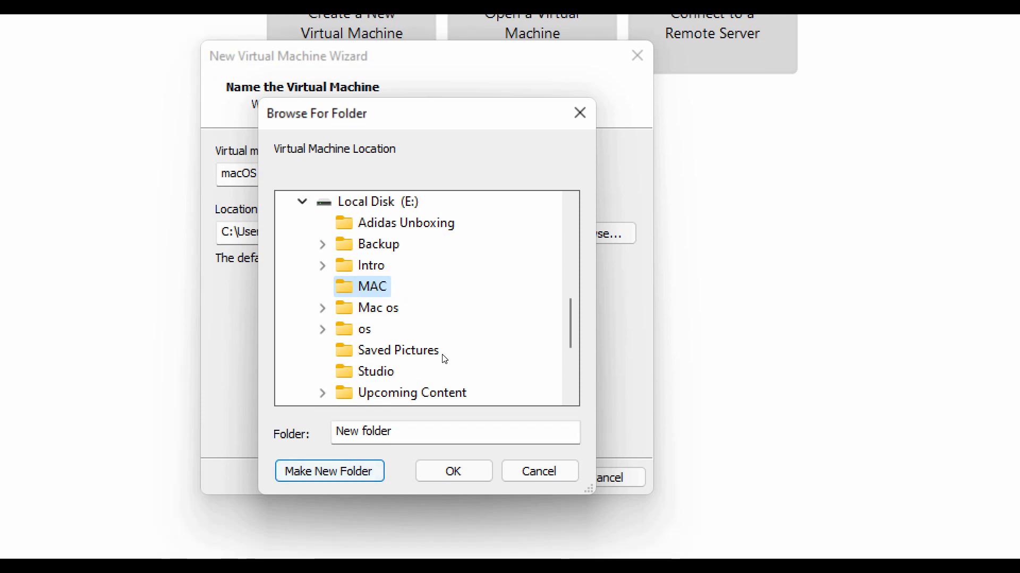
{"action": "key", "text": "Return"}
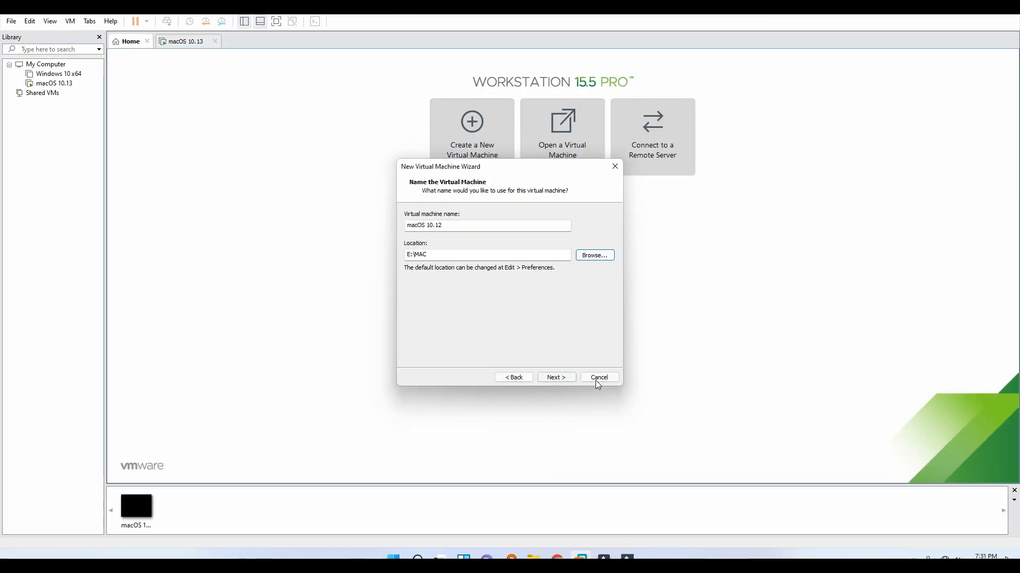
{"action": "left_click", "coordinate": [556, 377]}
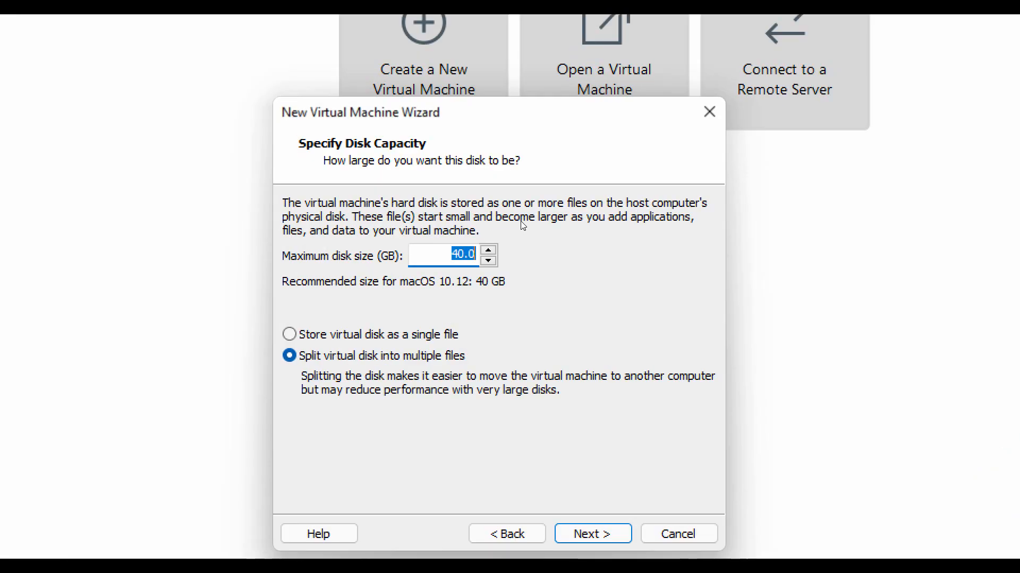
Set the virtual machine's maximum disk size to 50 GB.
{"action": "key", "text": "Up"}
{"action": "key", "text": "Up"}
{"action": "key", "text": "Home"}
{"action": "type", "text": "5"}
{"action": "key", "text": "ctrl+a"}
{"action": "type", "text": "50"}
{"action": "key", "text": "Return"}
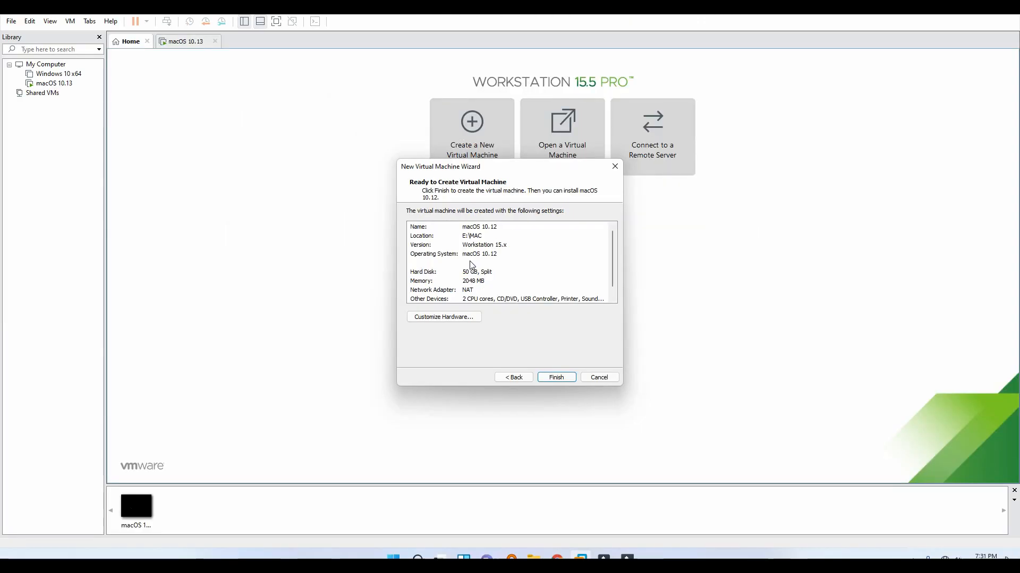
Change the disk storage to a single file and finish creating the macOS 10.12 virtual machine.
{"action": "left_click", "coordinate": [514, 378]}
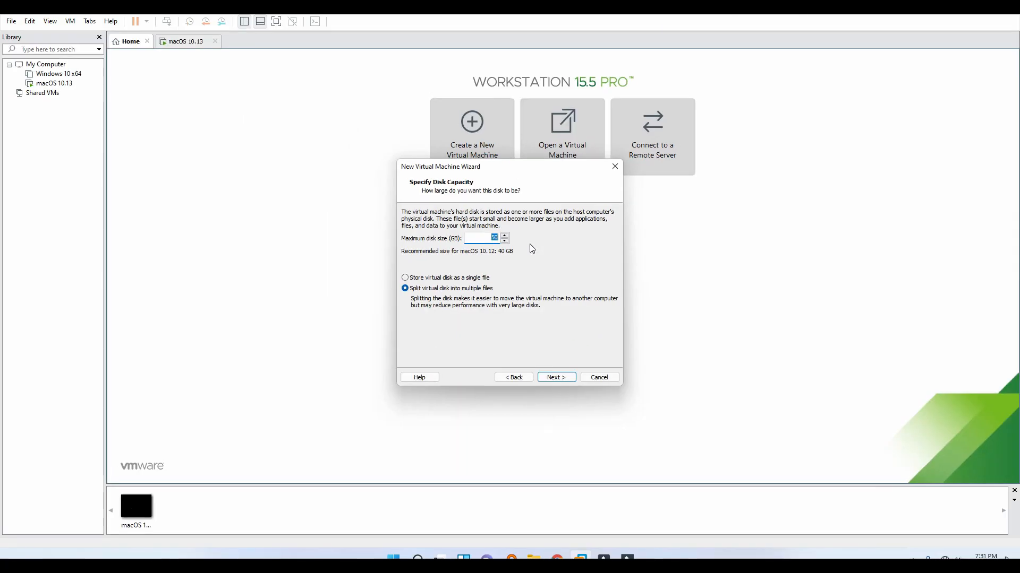
{"action": "key", "text": "Return"}
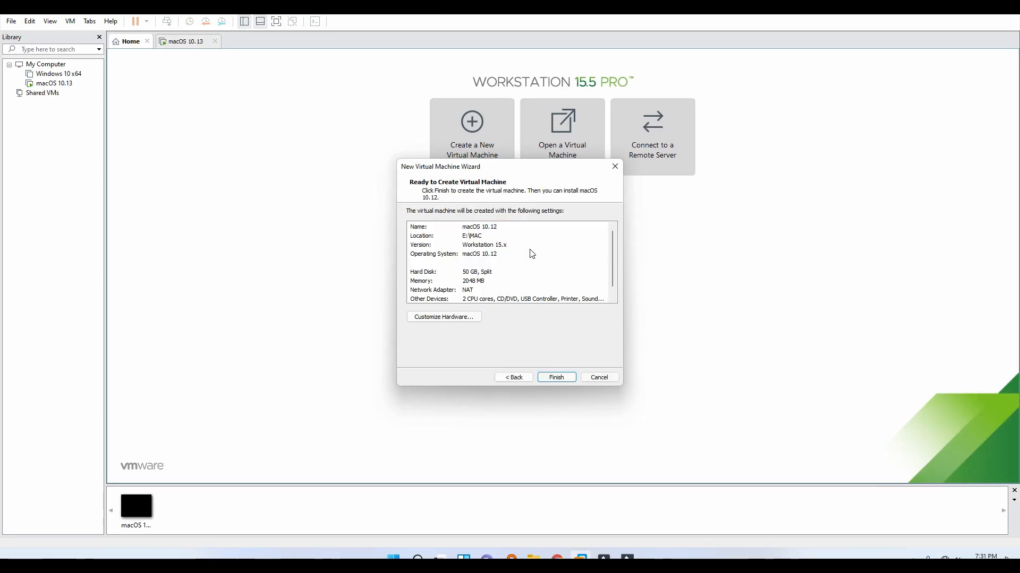
{"action": "left_click", "coordinate": [510, 377]}
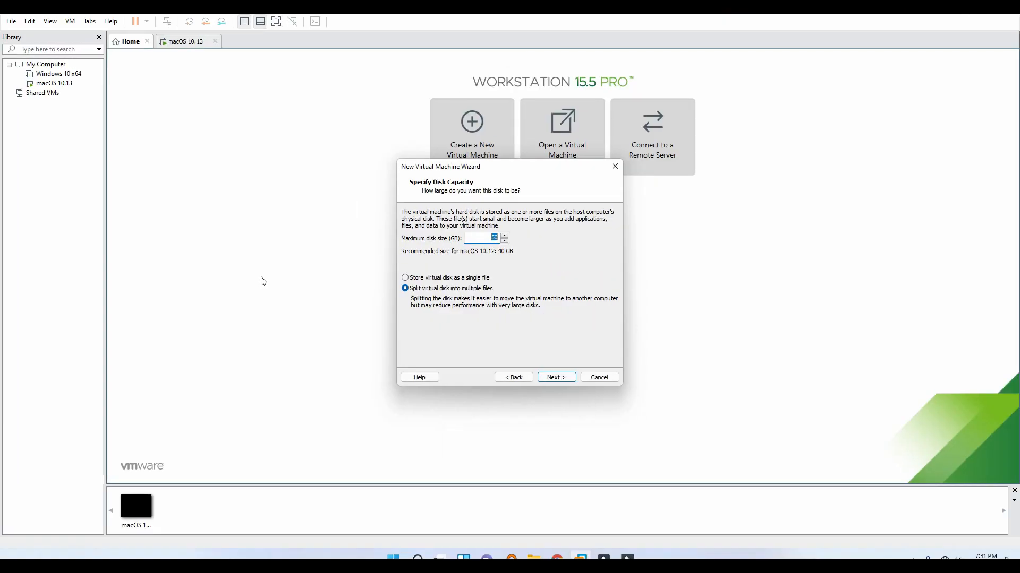
{"action": "left_click", "coordinate": [437, 278]}
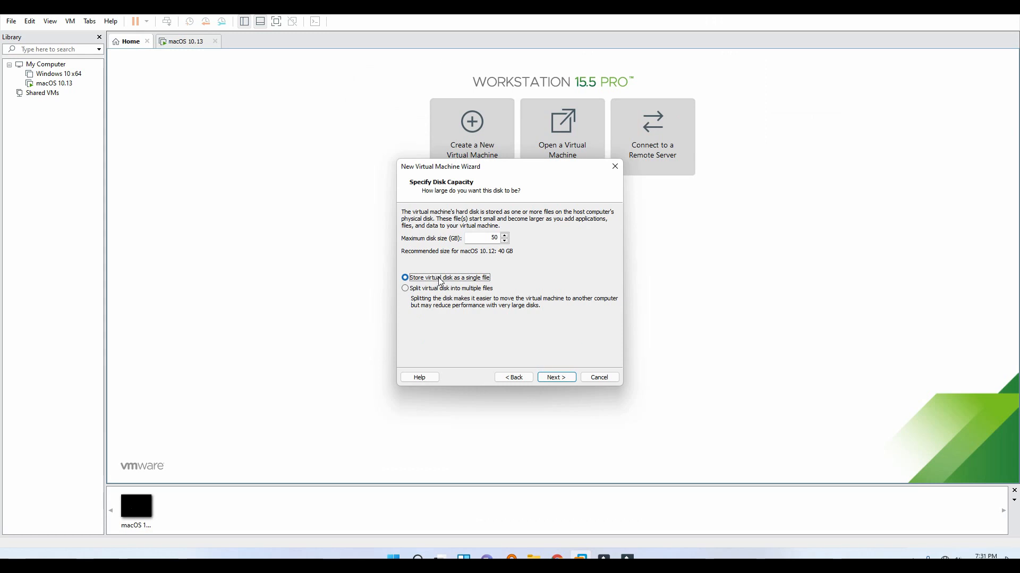
{"action": "key", "text": "Return"}
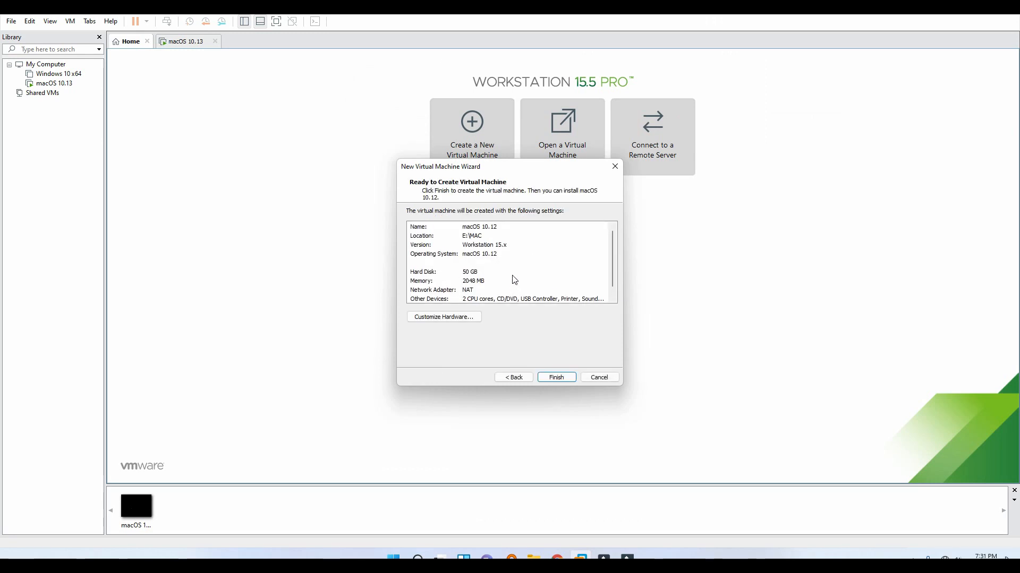
{"action": "left_click", "coordinate": [560, 378]}
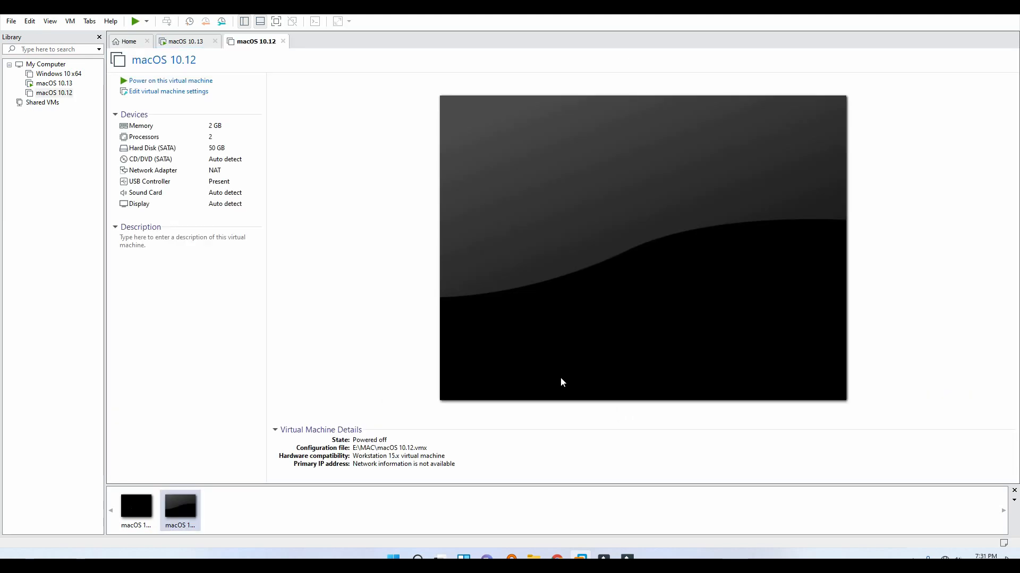
Set the number of processors to 4 in the macOS 10.12 virtual machine's settings.
{"action": "left_click", "coordinate": [50, 94]}
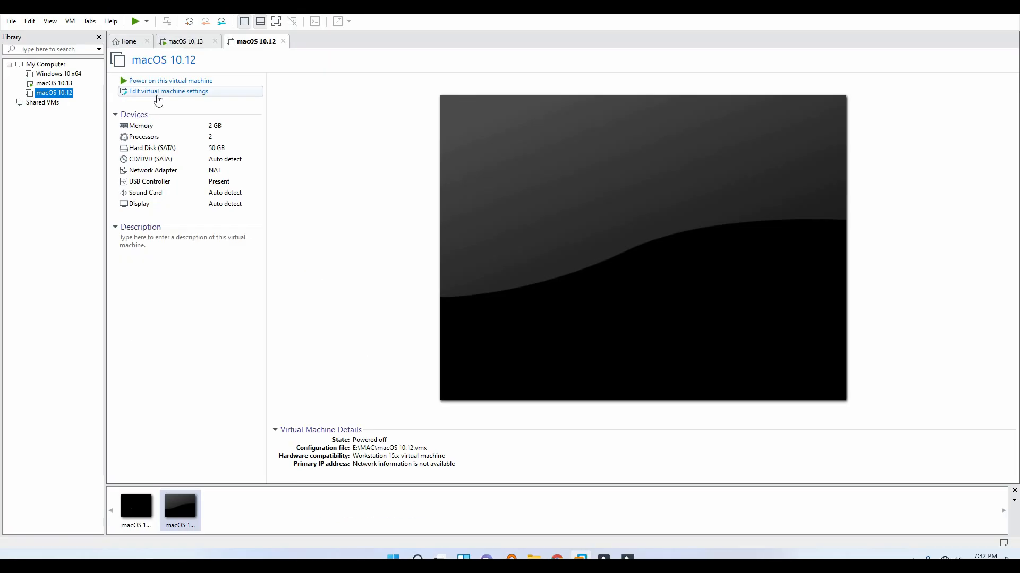
{"action": "left_click", "coordinate": [158, 100]}
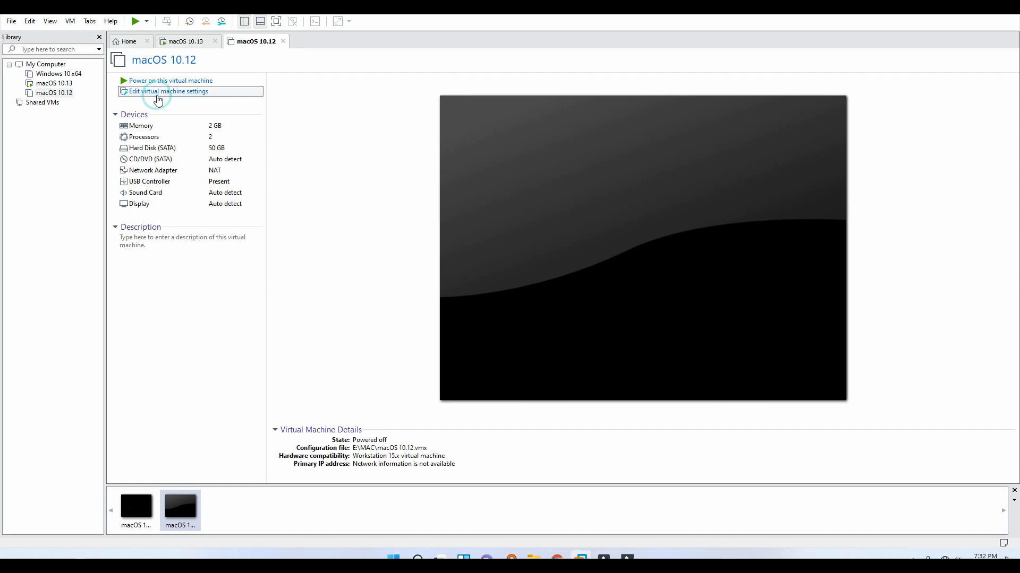
{"action": "left_click", "coordinate": [425, 152]}
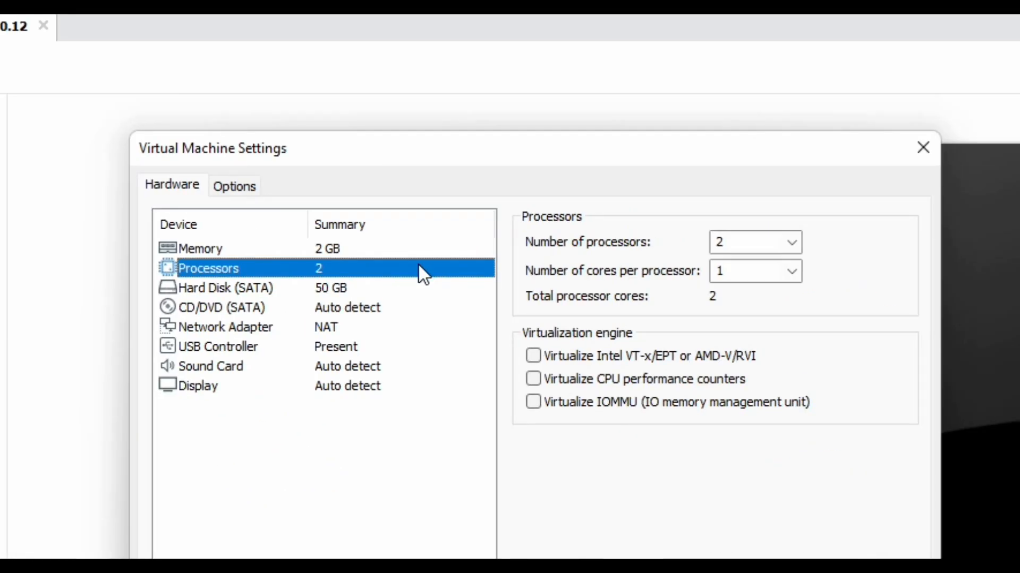
{"action": "left_click", "coordinate": [790, 242]}
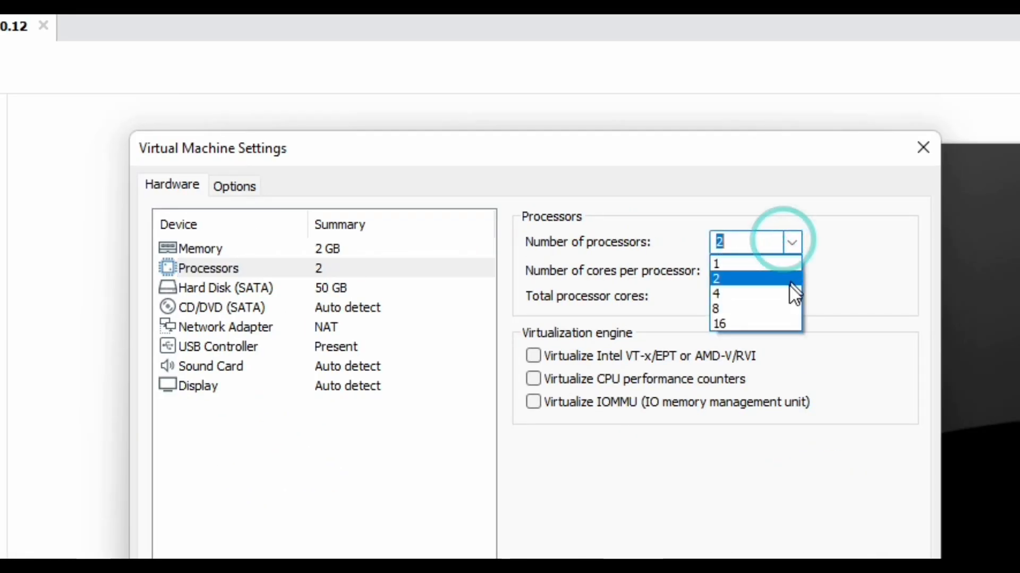
{"action": "left_click", "coordinate": [731, 296]}
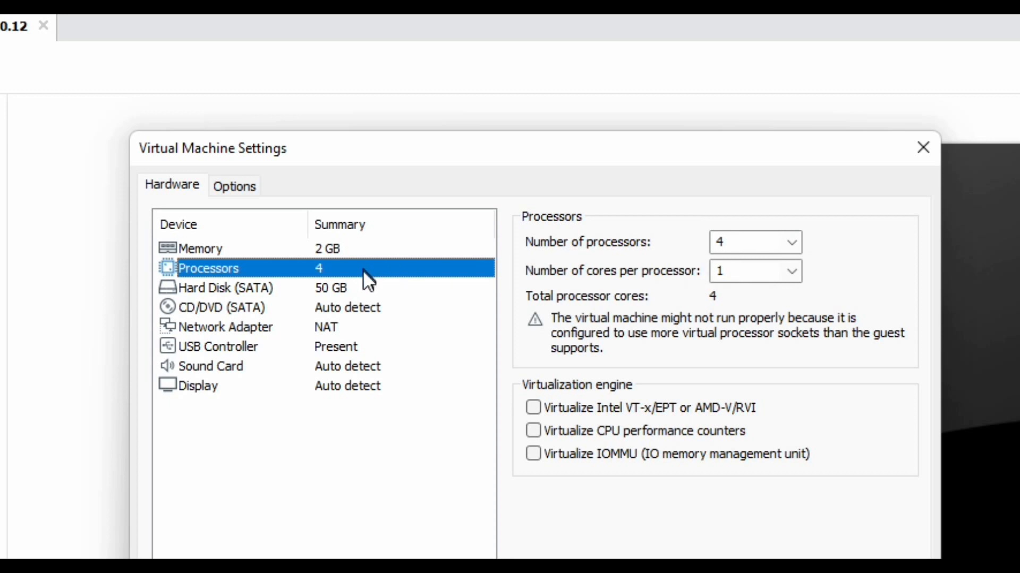
Set the virtual machine's memory to 6656 MB and save the hardware settings.
{"action": "left_click", "coordinate": [352, 289]}
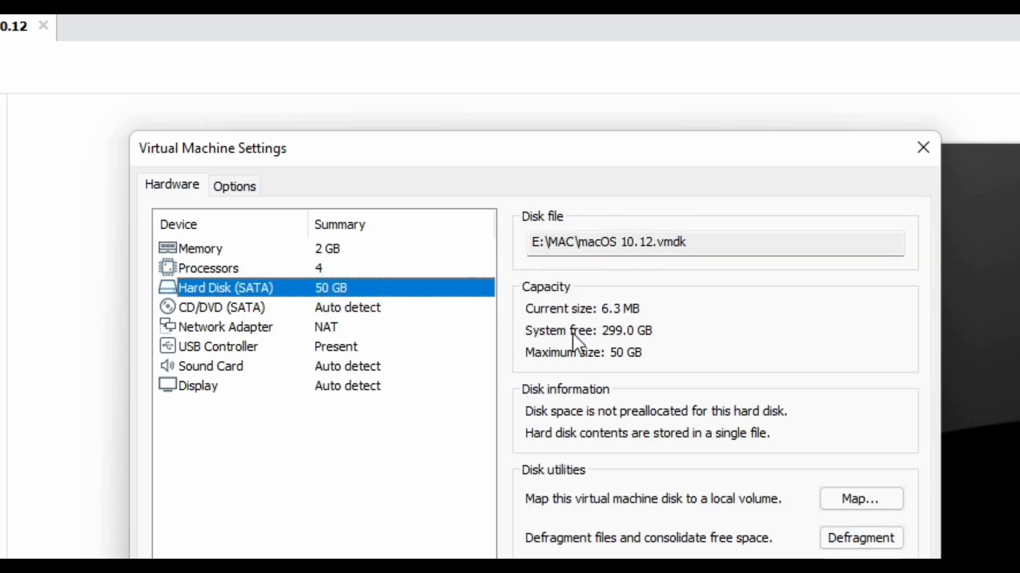
{"action": "left_click", "coordinate": [432, 268]}
{"action": "left_click", "coordinate": [351, 247]}
{"action": "left_click", "coordinate": [601, 417]}
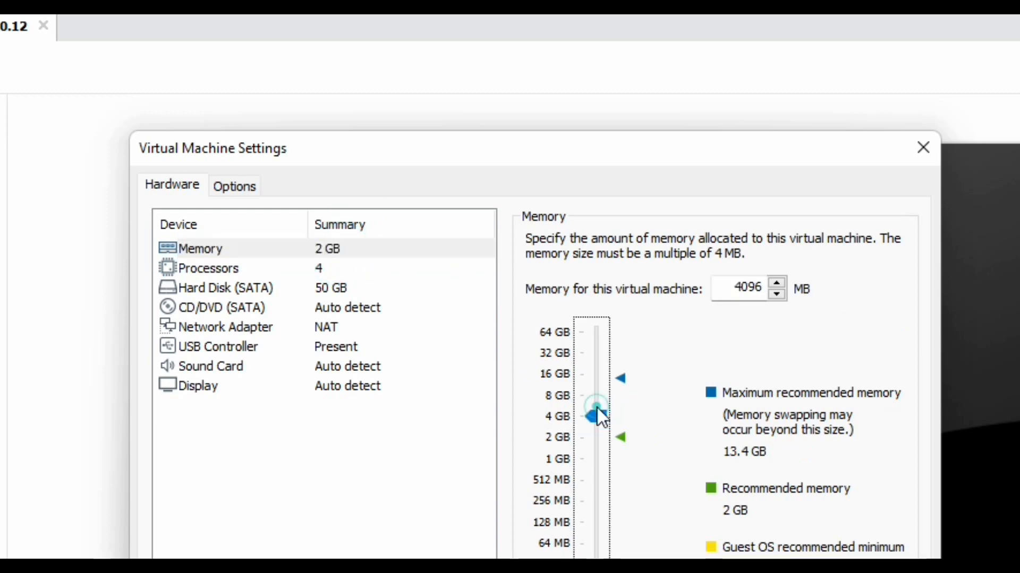
{"action": "left_click", "coordinate": [601, 395]}
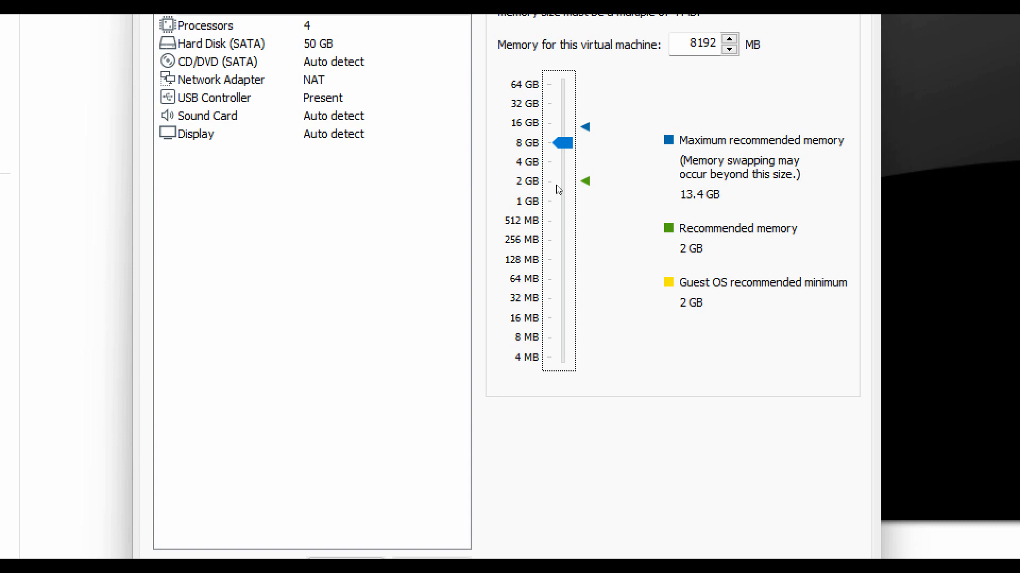
{"action": "key", "text": "Down"}
{"action": "key", "text": "Down"}
{"action": "key", "text": "Down"}
{"action": "key", "text": "Down"}
{"action": "key", "text": "Down"}
{"action": "key", "text": "Down"}
{"action": "key", "text": "Down"}
{"action": "key", "text": "Down"}
{"action": "key", "text": "Down"}
{"action": "key", "text": "Up"}
{"action": "key", "text": "Up"}
{"action": "key", "text": "Up"}
{"action": "key", "text": "Up"}
{"action": "key", "text": "Up"}
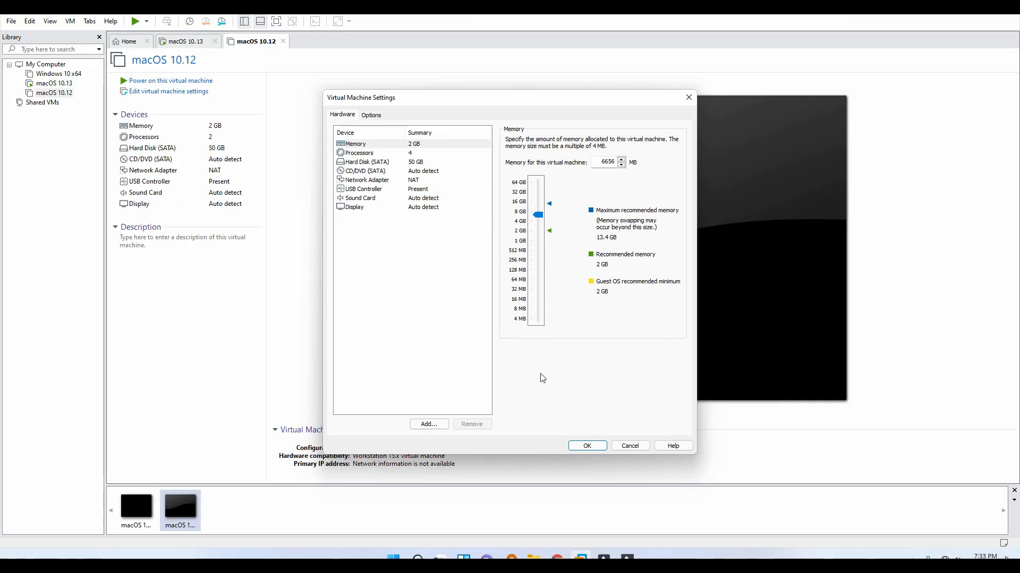
{"action": "left_click", "coordinate": [588, 445]}
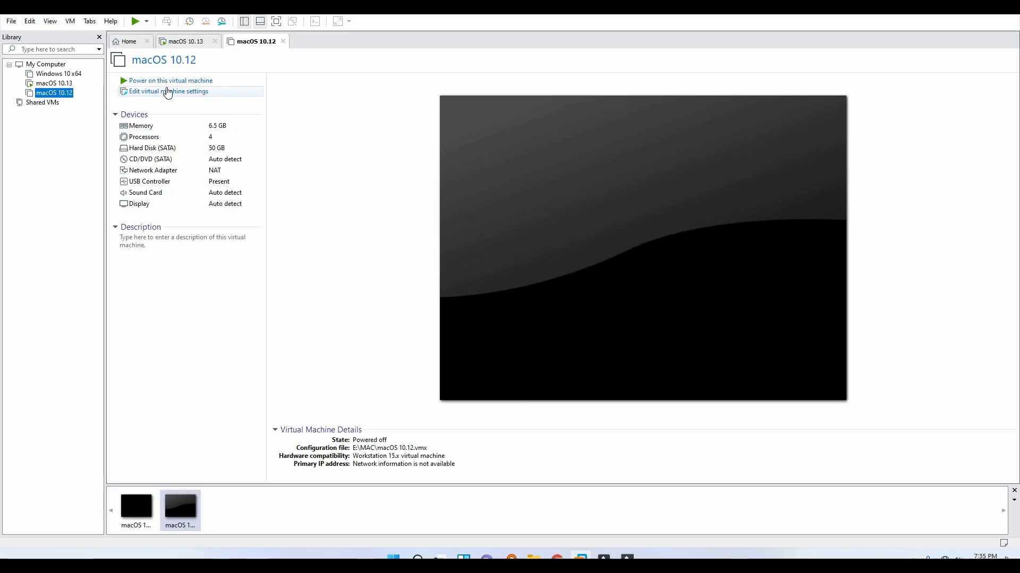
Remove the 50 GB SATA hard disk from the macOS 10.12 virtual machine's hardware.
{"action": "left_click", "coordinate": [160, 92]}
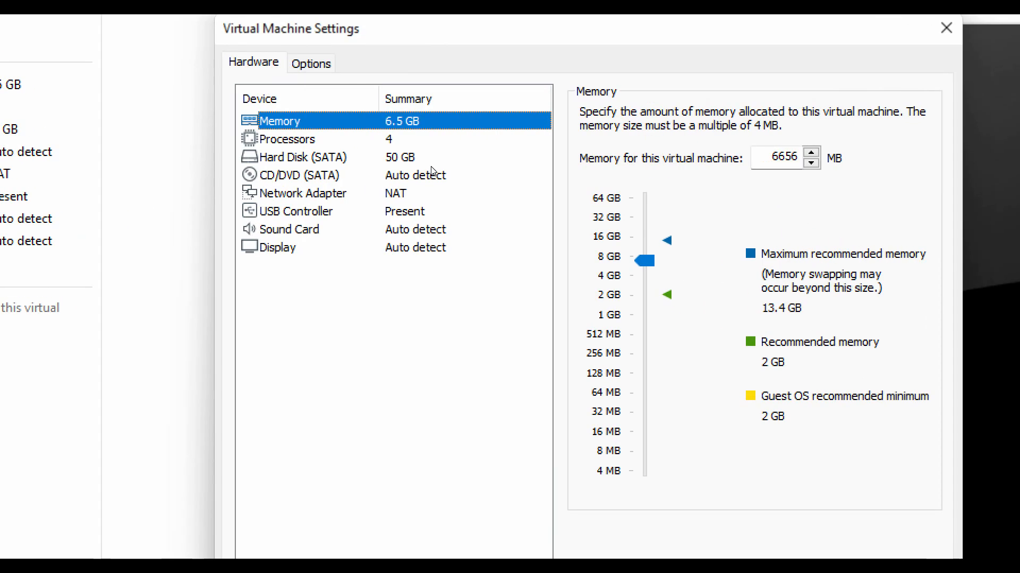
{"action": "left_click", "coordinate": [422, 153]}
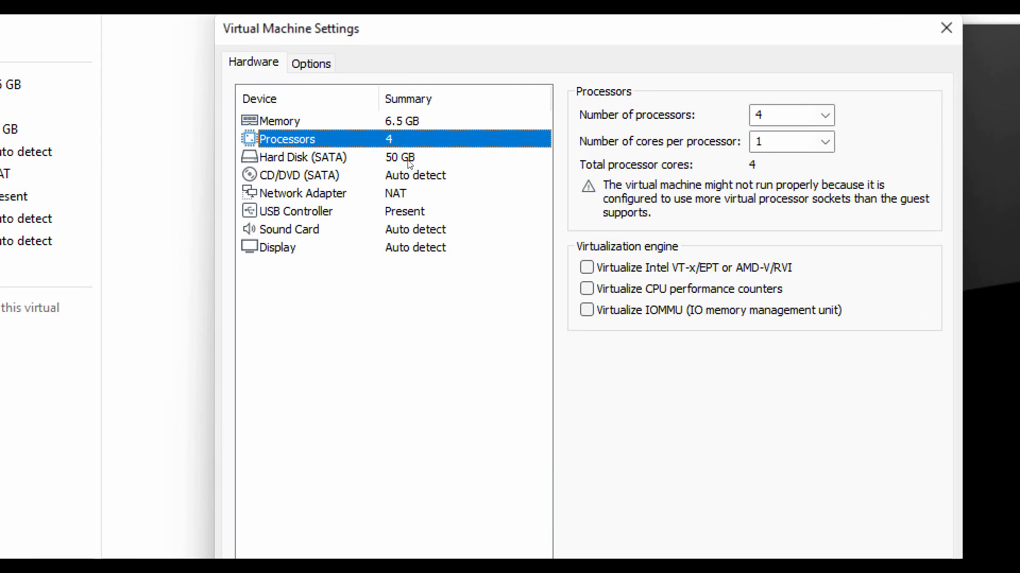
{"action": "left_click", "coordinate": [410, 162]}
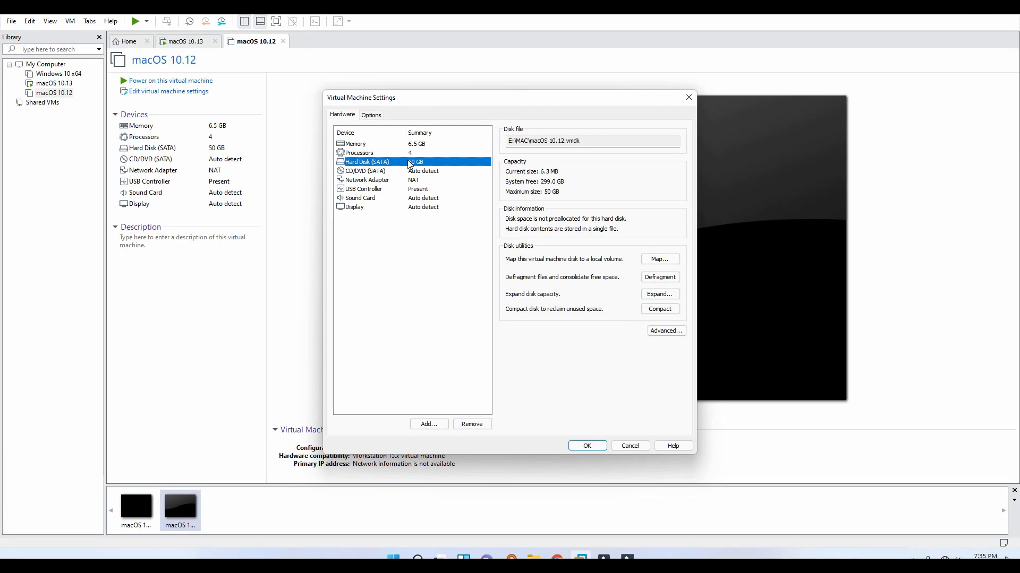
{"action": "left_click", "coordinate": [480, 423]}
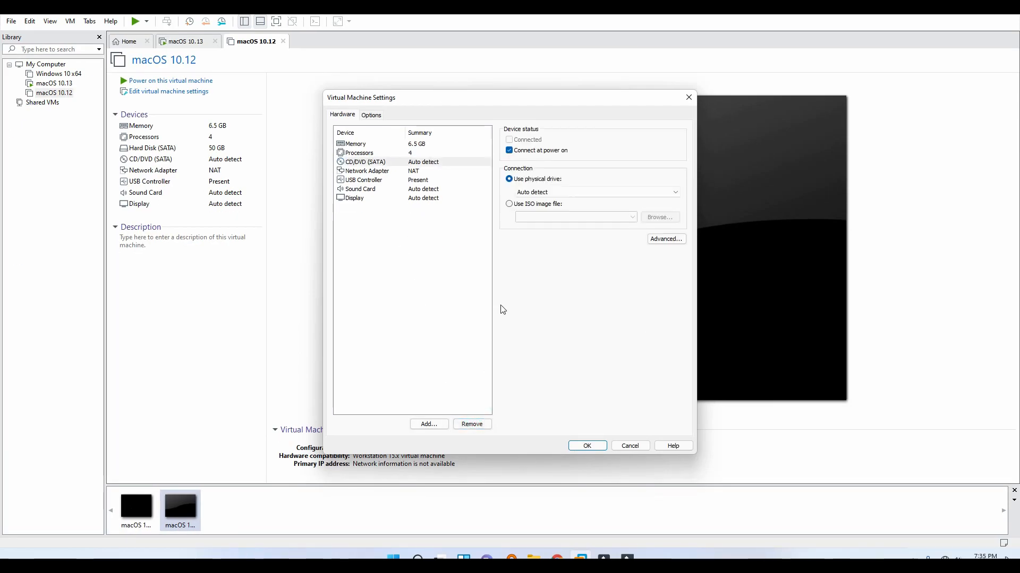
Start adding a SATA hard disk to the macOS 10.12 virtual machine, choosing to use an existing virtual disk.
{"action": "left_click", "coordinate": [429, 424]}
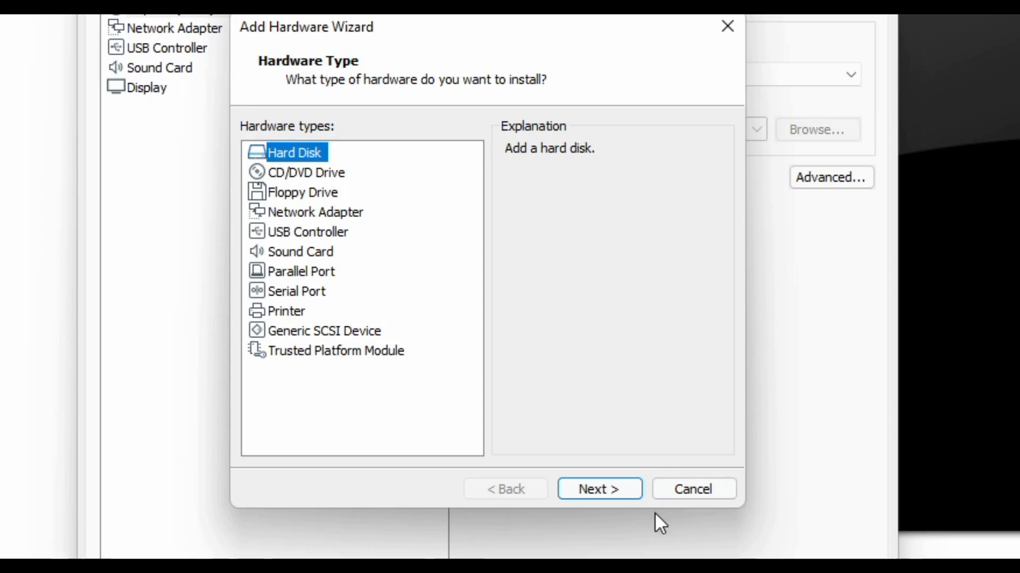
{"action": "left_click", "coordinate": [595, 488]}
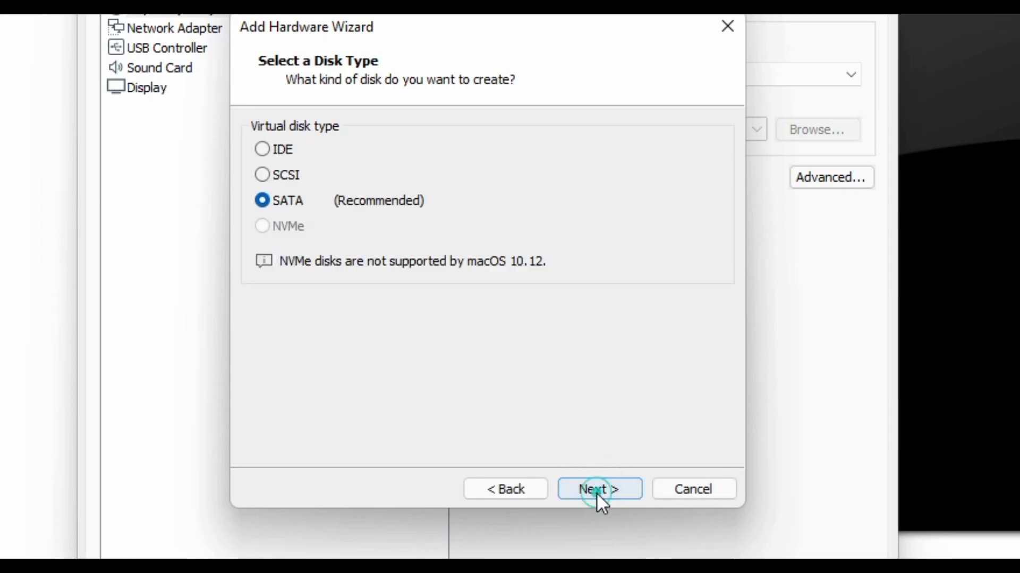
{"action": "left_click", "coordinate": [596, 493]}
{"action": "left_click", "coordinate": [372, 253]}
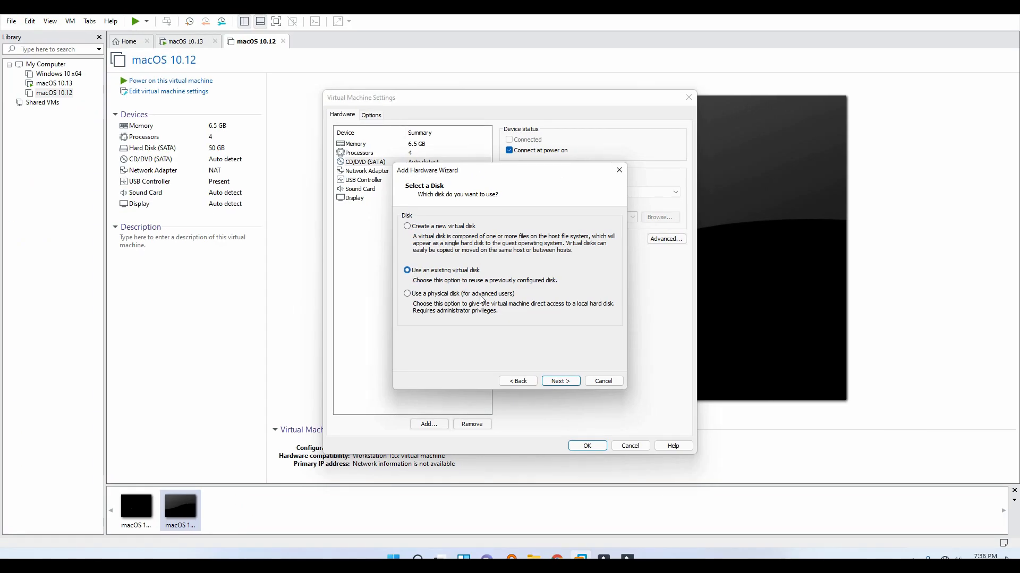
{"action": "left_click", "coordinate": [558, 382]}
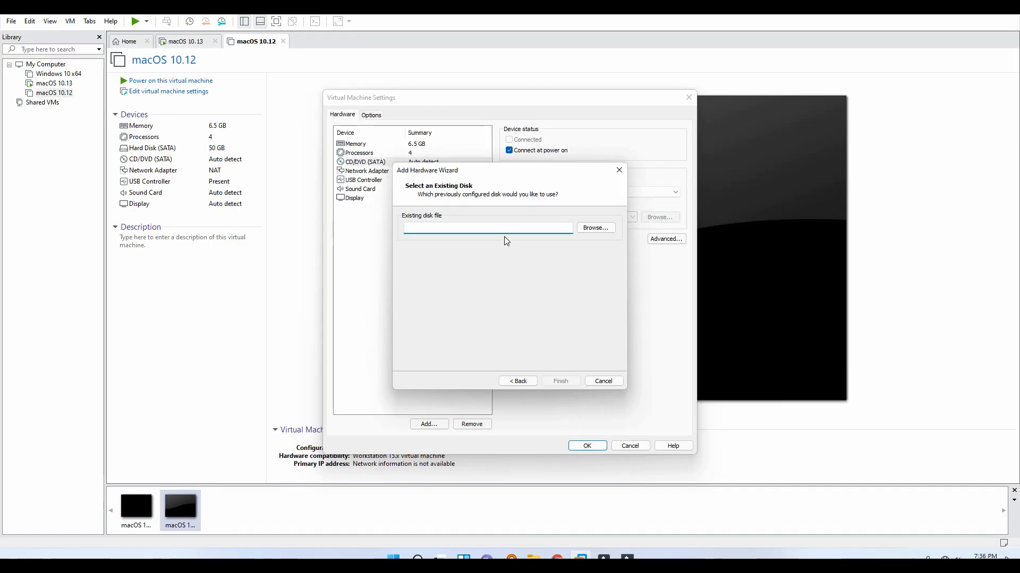
Select "macOS High Sierra 10.13 by Geekrar.vmdk" from the Mac os folder on drive E as the existing disk file.
{"action": "left_click", "coordinate": [606, 232]}
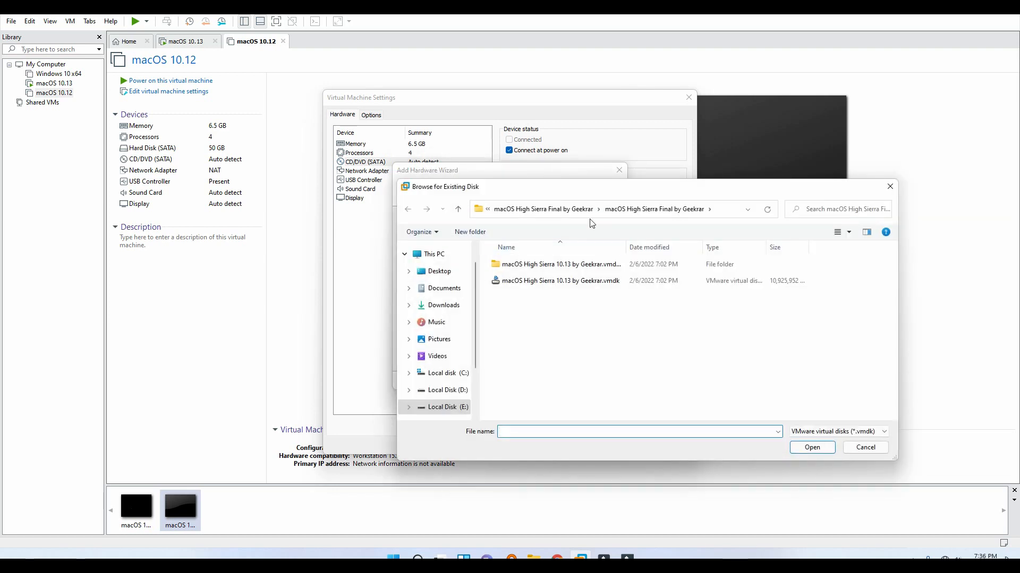
{"action": "left_click", "coordinate": [565, 209]}
{"action": "left_click", "coordinate": [556, 209]}
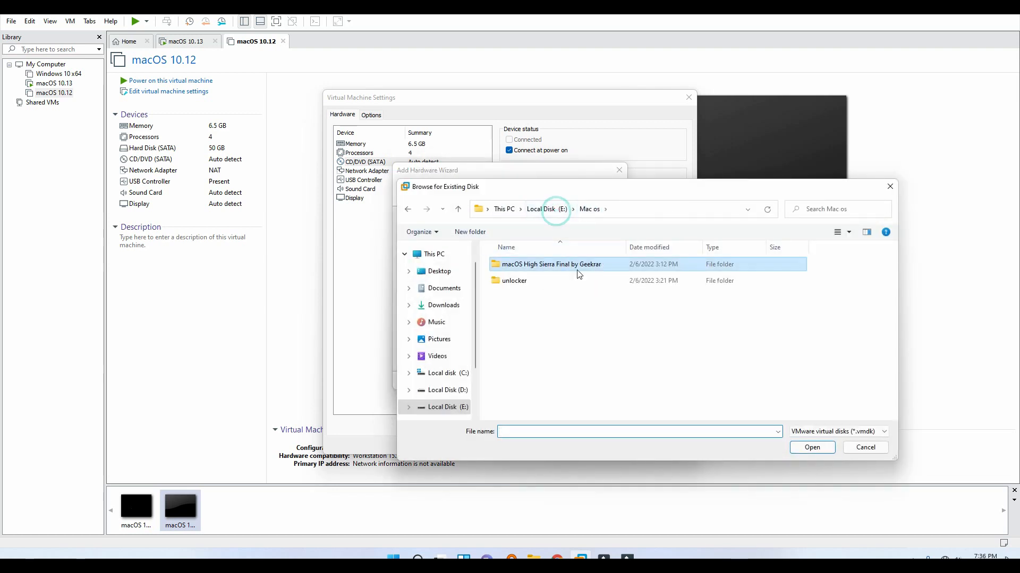
{"action": "double_click", "coordinate": [553, 265]}
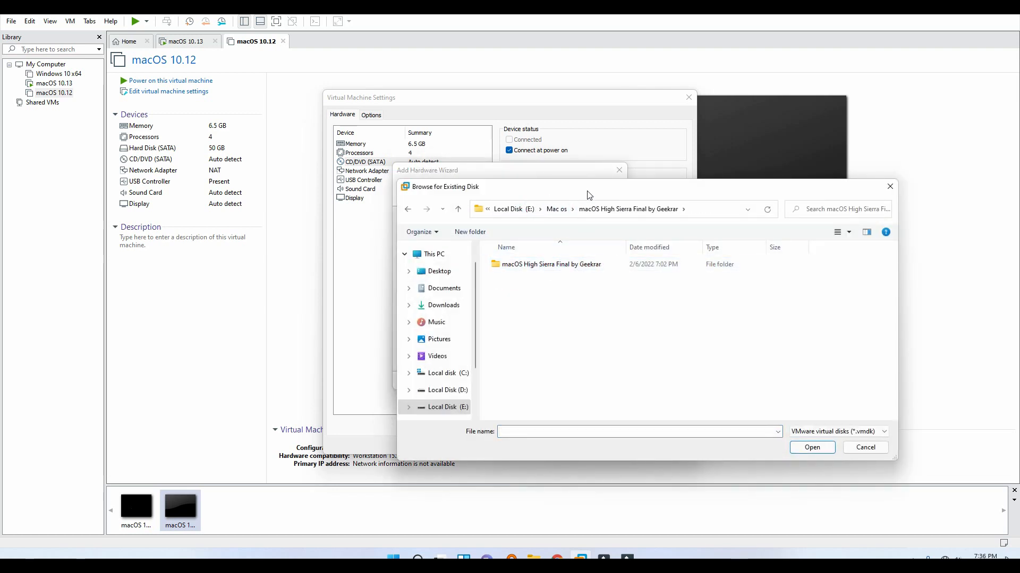
{"action": "left_click", "coordinate": [587, 209]}
{"action": "left_click", "coordinate": [546, 209]}
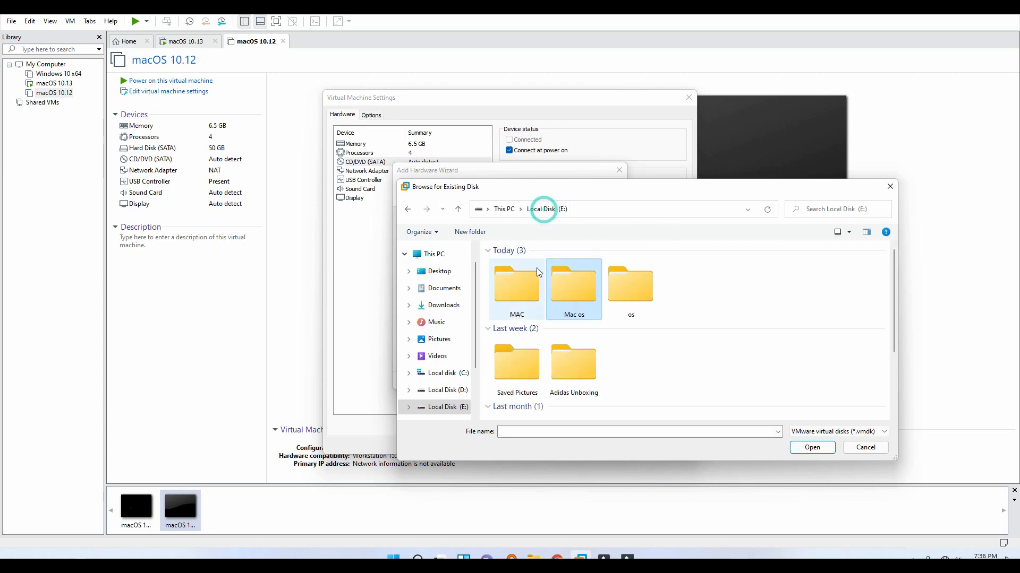
{"action": "double_click", "coordinate": [573, 276]}
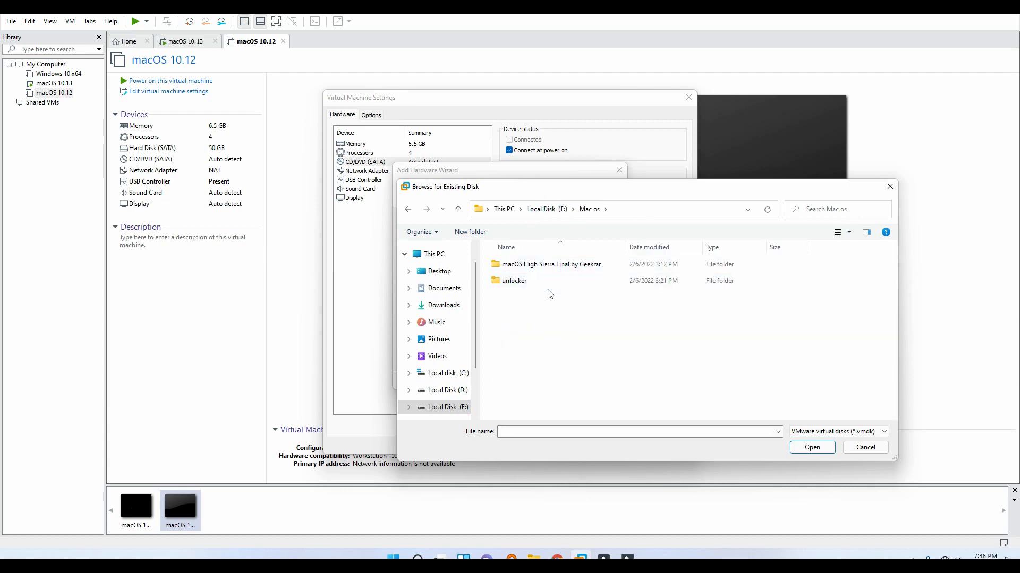
{"action": "double_click", "coordinate": [566, 268]}
{"action": "double_click", "coordinate": [567, 267]}
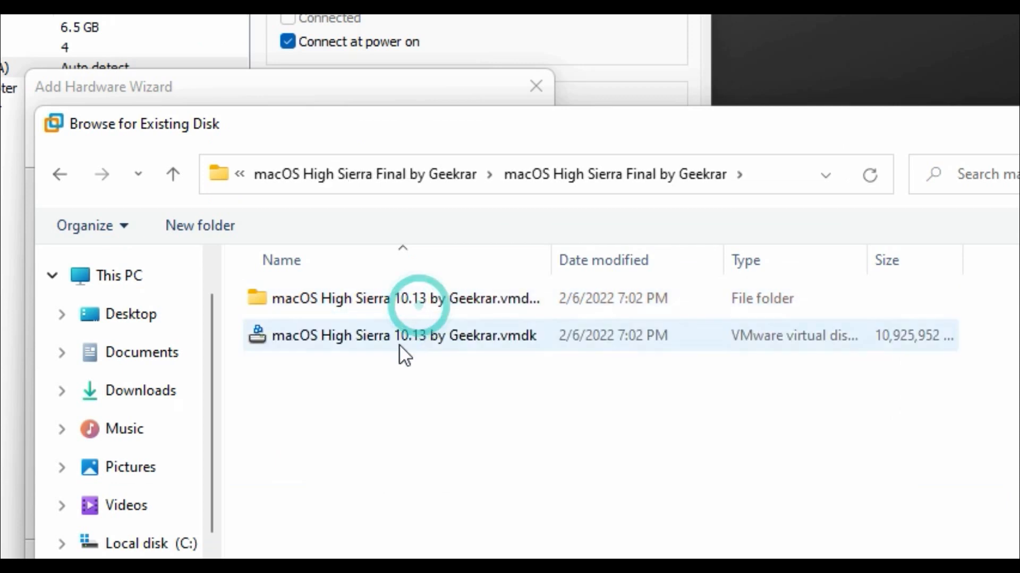
{"action": "left_click", "coordinate": [421, 348]}
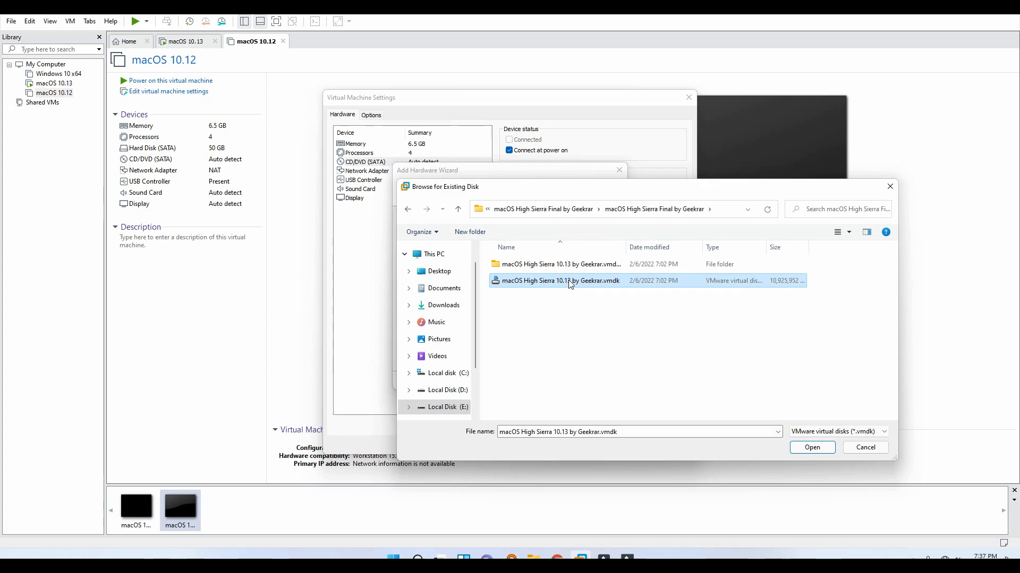
{"action": "left_click", "coordinate": [812, 447]}
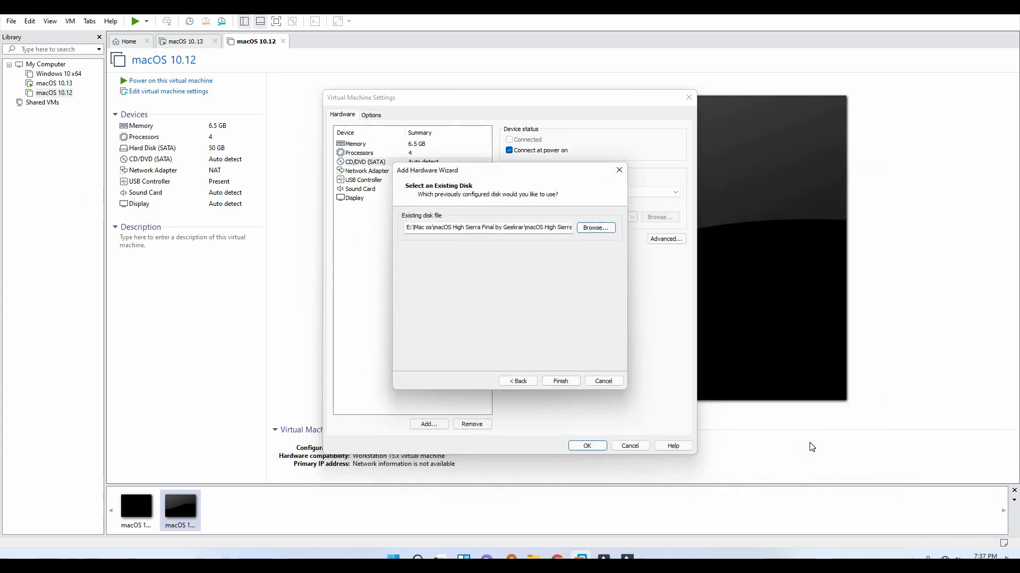
Finish adding the existing disk in its existing format and save the virtual machine settings.
{"action": "left_click", "coordinate": [558, 382]}
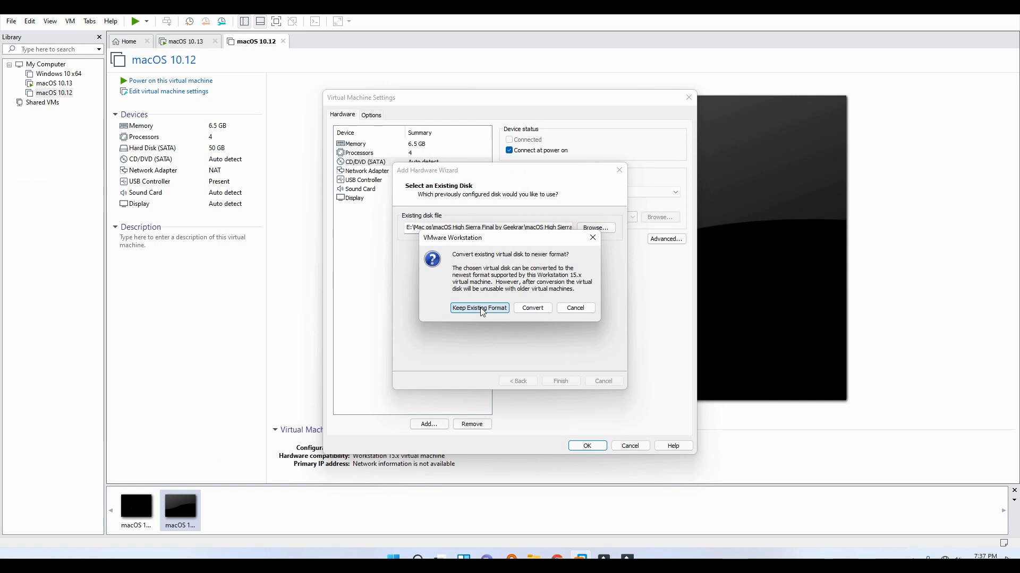
{"action": "left_click", "coordinate": [480, 309]}
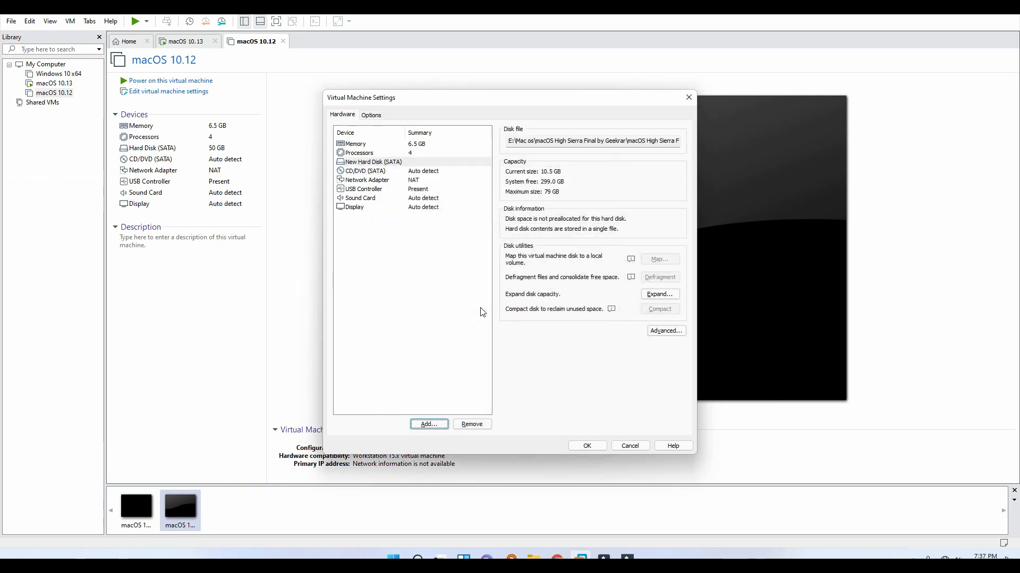
{"action": "left_click", "coordinate": [591, 449]}
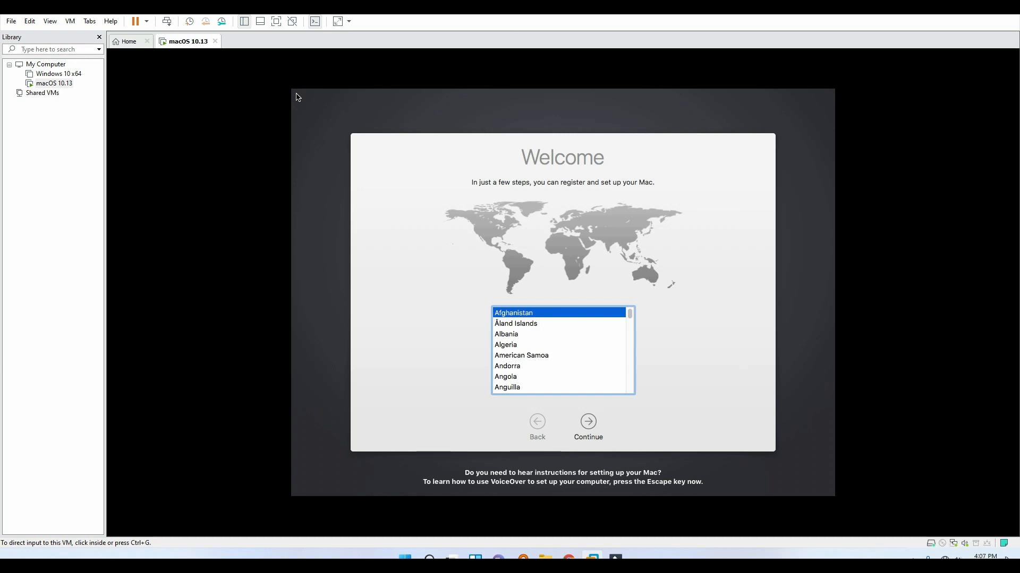
Choose the country in the macOS setup's Welcome list and continue to the keyboard selection.
{"action": "left_click", "coordinate": [625, 324]}
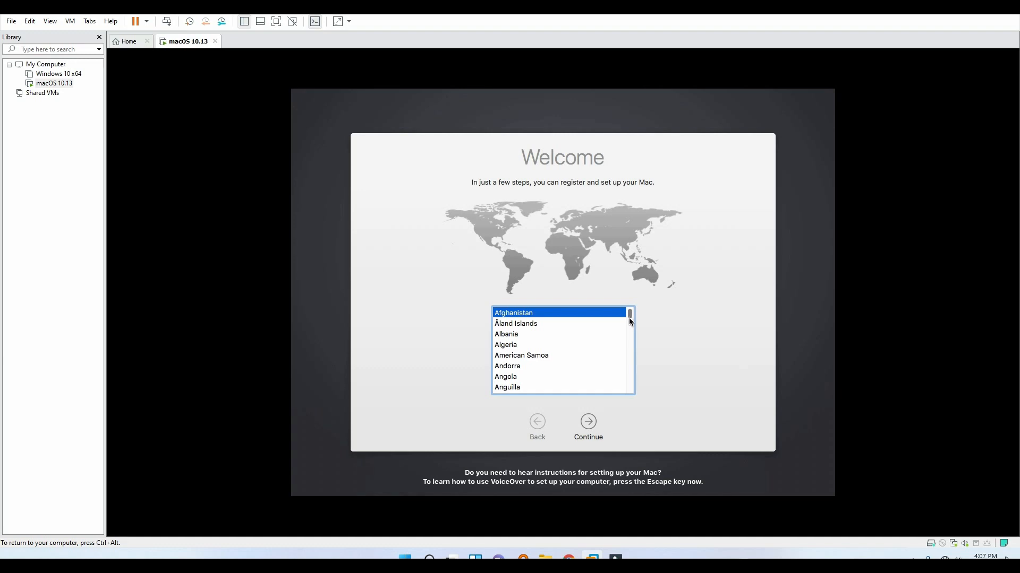
{"action": "left_click_drag", "start_coordinate": [628, 314], "coordinate": [630, 342]}
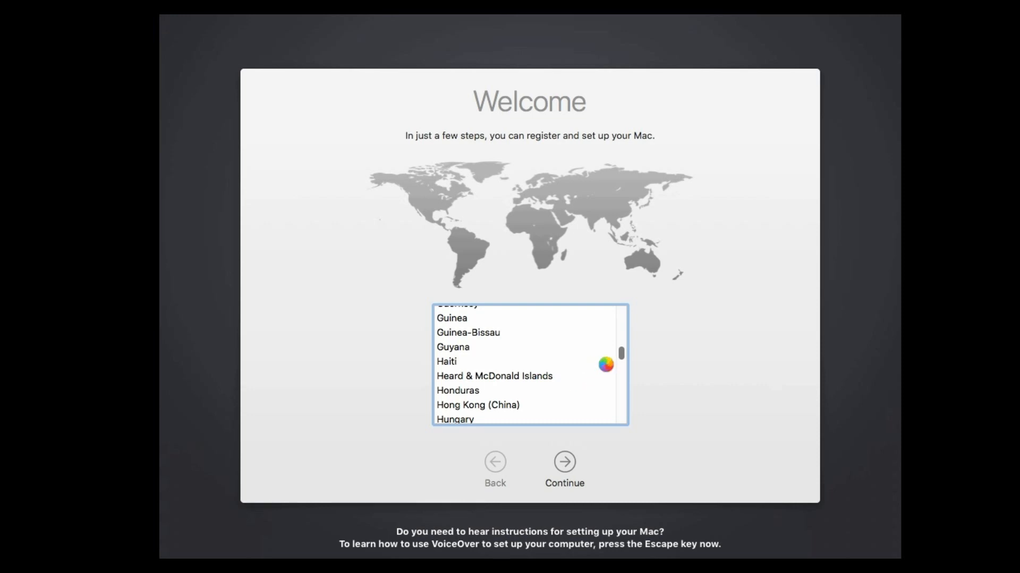
{"action": "scroll", "coordinate": [494, 399], "scroll_direction": "down", "scroll_amount": 20}
{"action": "left_click", "coordinate": [483, 406]}
{"action": "left_click", "coordinate": [493, 416]}
{"action": "left_click", "coordinate": [574, 463]}
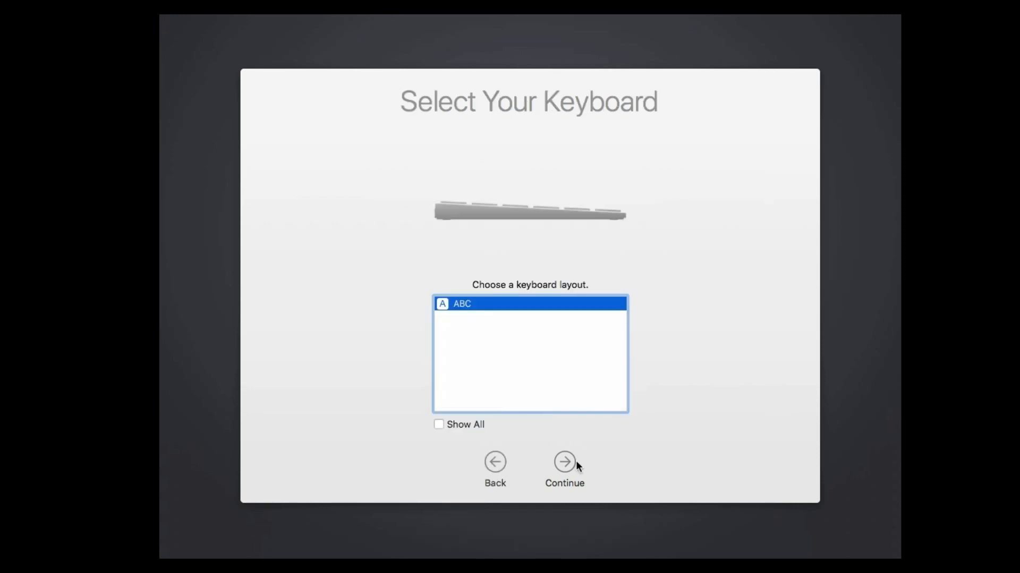
Accept the ABC keyboard layout and skip signing in with an Apple ID.
{"action": "left_click", "coordinate": [576, 461]}
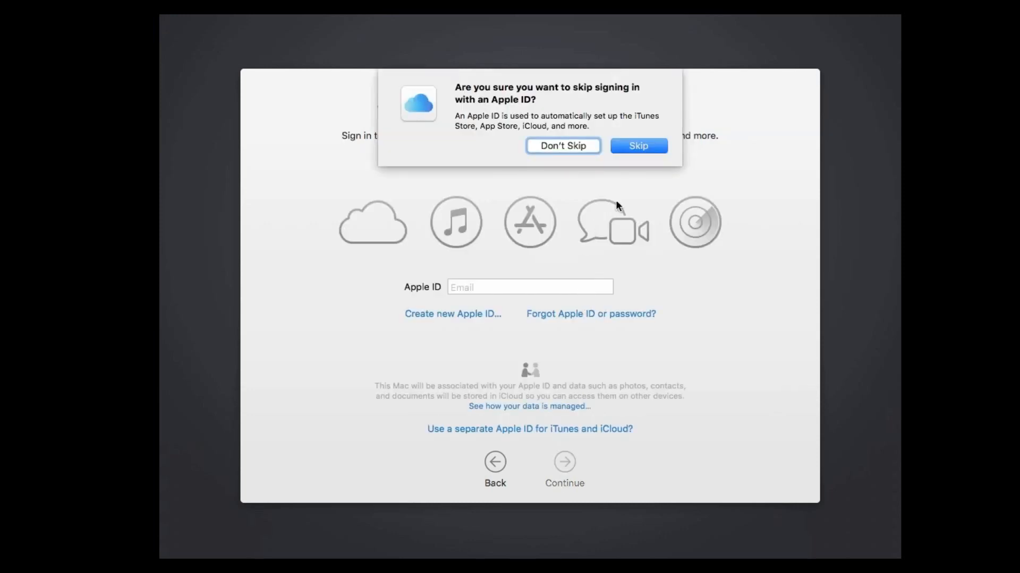
{"action": "left_click", "coordinate": [632, 147]}
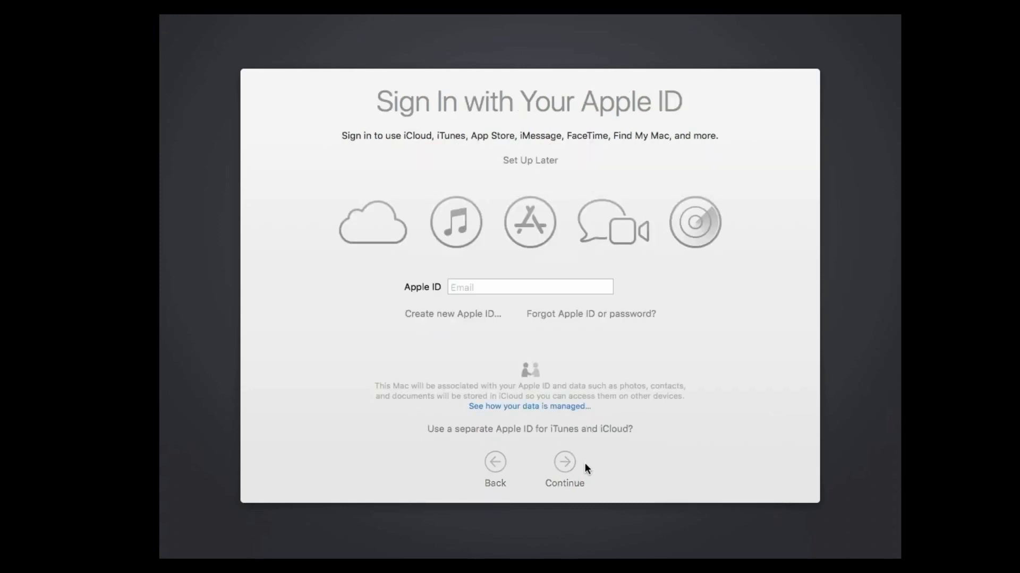
{"action": "left_click", "coordinate": [567, 464]}
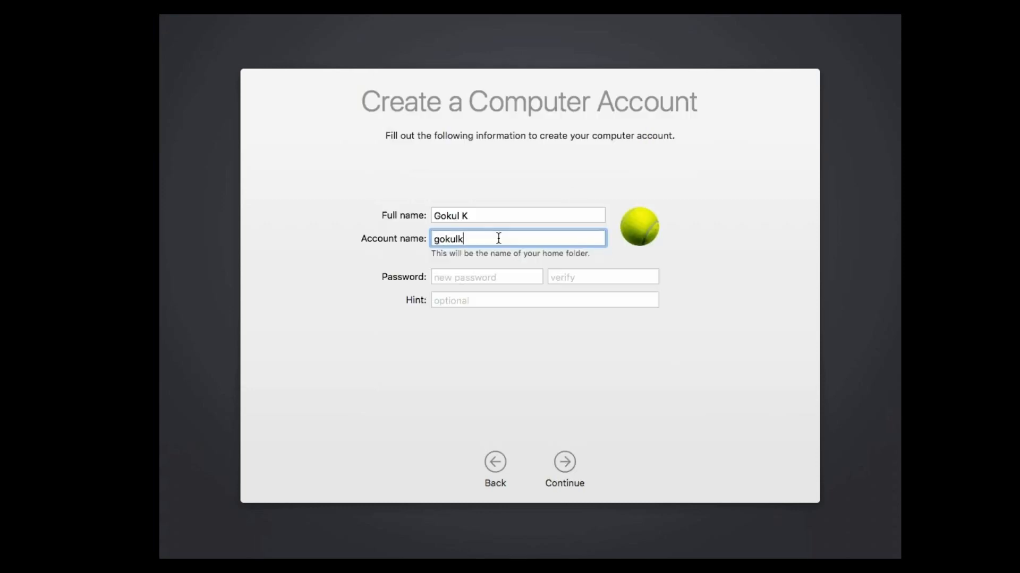
Fill in the computer account's full name and account name, and try to continue without a password.
{"action": "key", "text": "Up"}
{"action": "key", "text": "BackSpace"}
{"action": "type", "text": "G"}
{"action": "left_click", "coordinate": [486, 237]}
{"action": "key", "text": "Left"}
{"action": "left_click", "coordinate": [563, 461]}
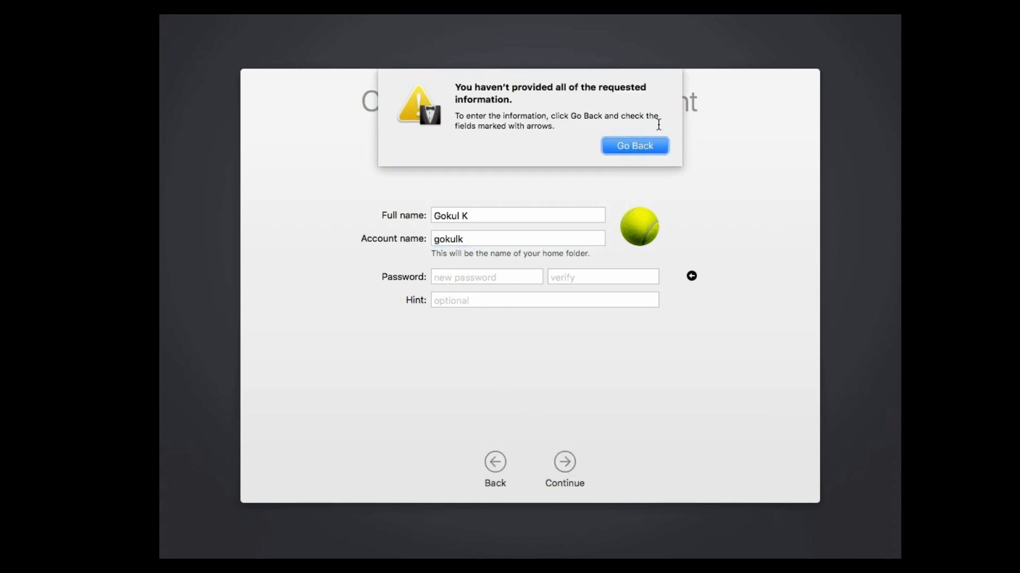
{"action": "left_click", "coordinate": [649, 145]}
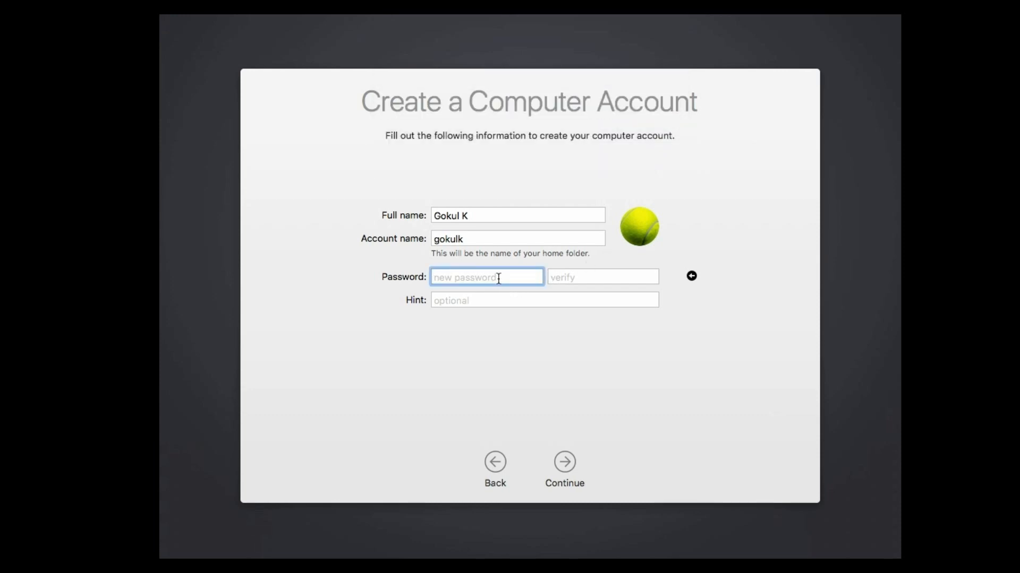
Enter and verify the new account password, add a password hint, and create the computer account.
{"action": "type", "text": "*******"}
{"action": "left_click", "coordinate": [562, 280]}
{"action": "type", "text": "*******"}
{"action": "key", "text": "Tab"}
{"action": "type", "text": "nu"}
{"action": "left_click", "coordinate": [566, 462]}
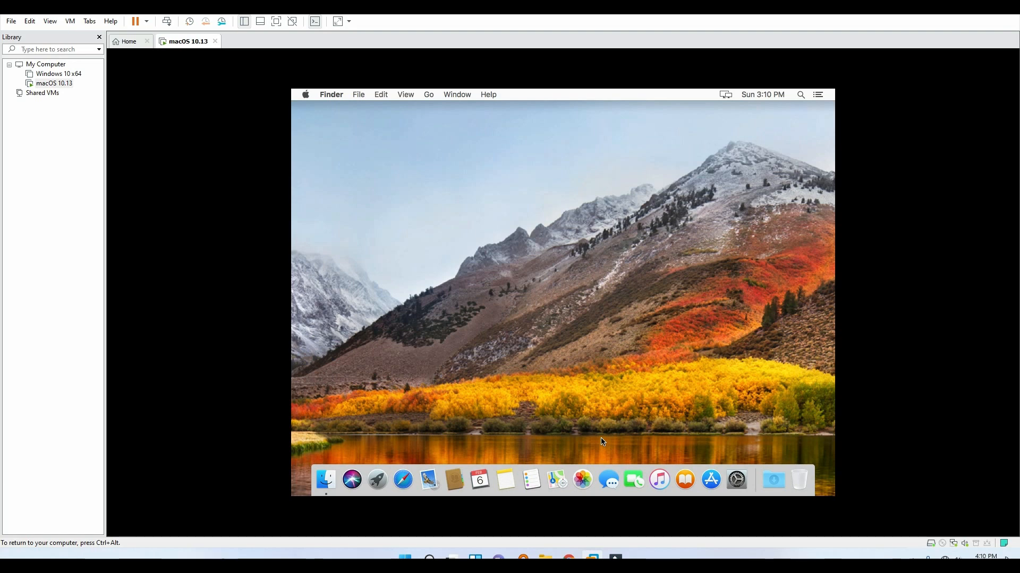
{"action": "left_click", "coordinate": [304, 96]}
{"action": "left_click", "coordinate": [557, 413]}
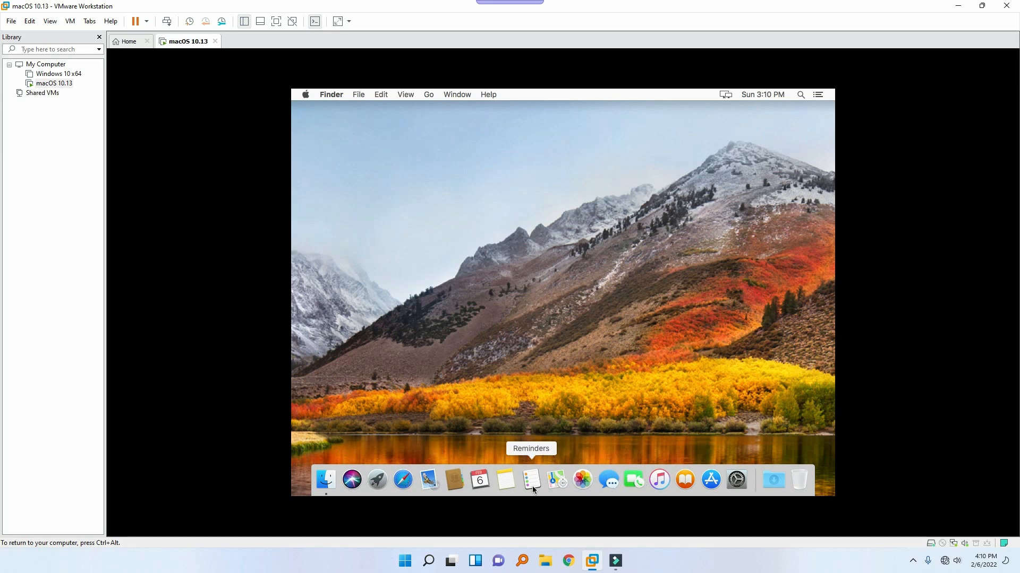
Launch iTunes, agree to its software licence, and go past the welcome page to the full-screen music library.
{"action": "left_click", "coordinate": [660, 484]}
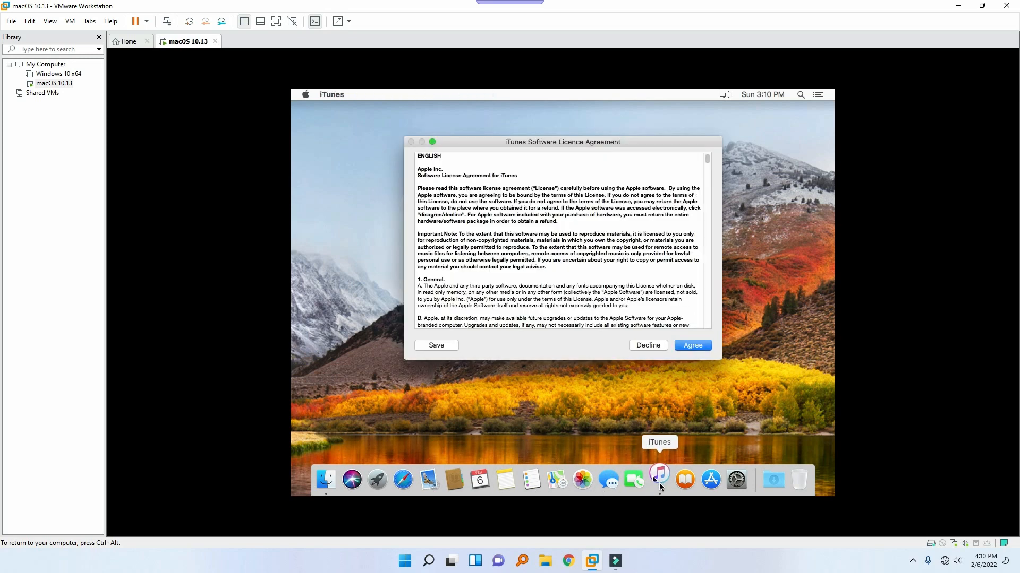
{"action": "left_click", "coordinate": [704, 344]}
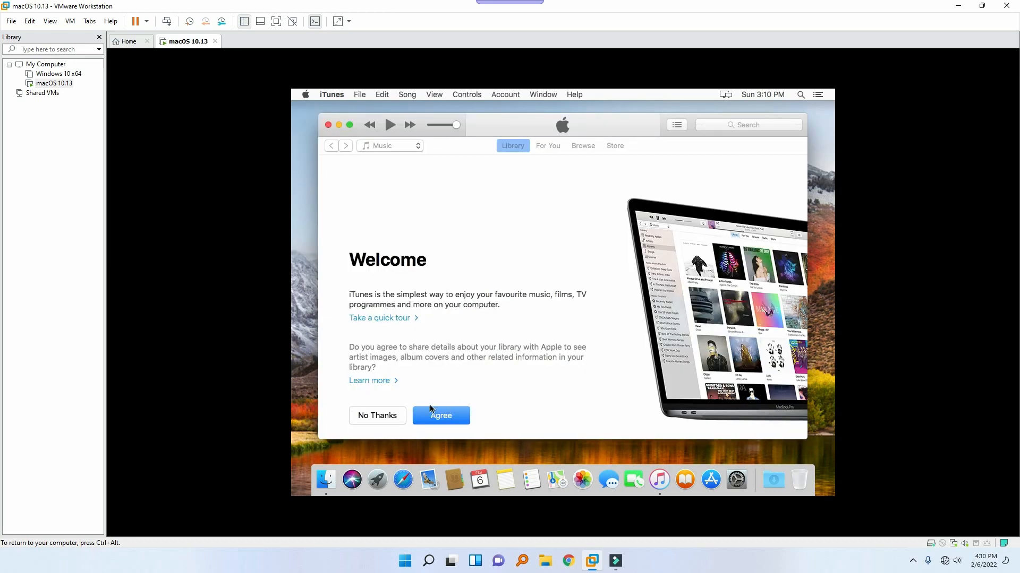
{"action": "left_click", "coordinate": [403, 415]}
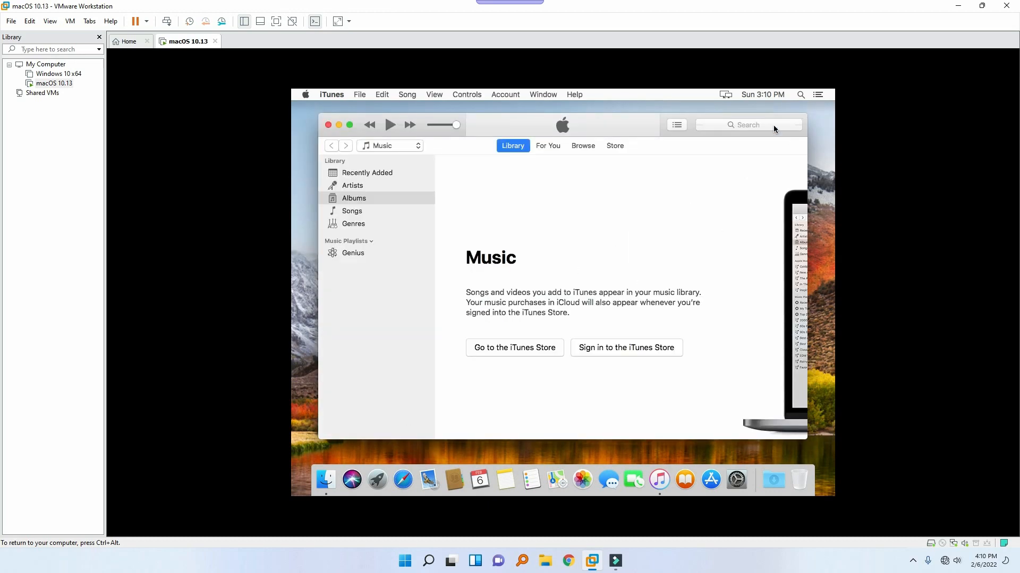
{"action": "left_click", "coordinate": [350, 125]}
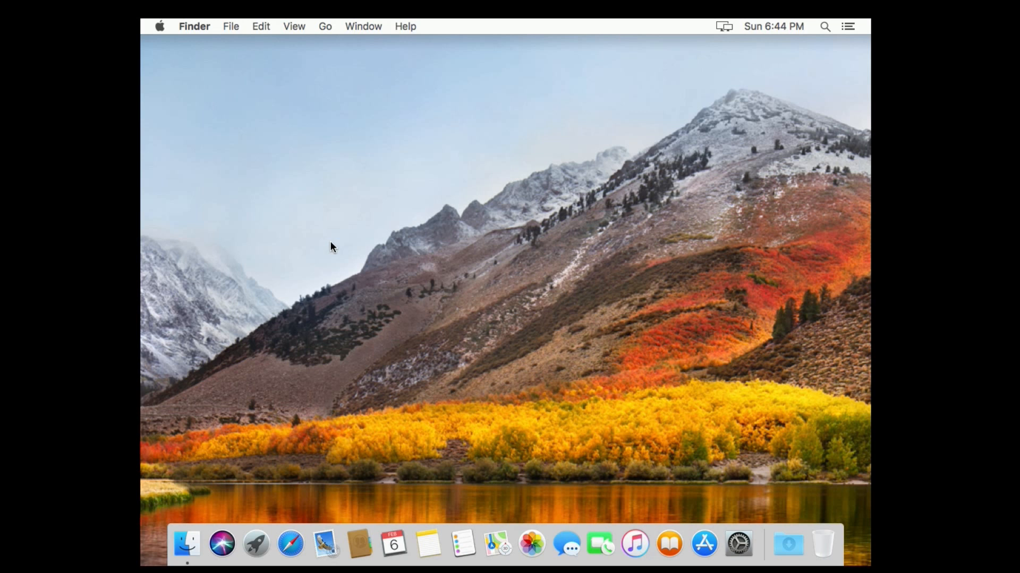
Look through Finder's File commands and postpone the VMware Tools installation reminder.
{"action": "left_click", "coordinate": [194, 26]}
{"action": "mouse_move", "coordinate": [231, 26]}
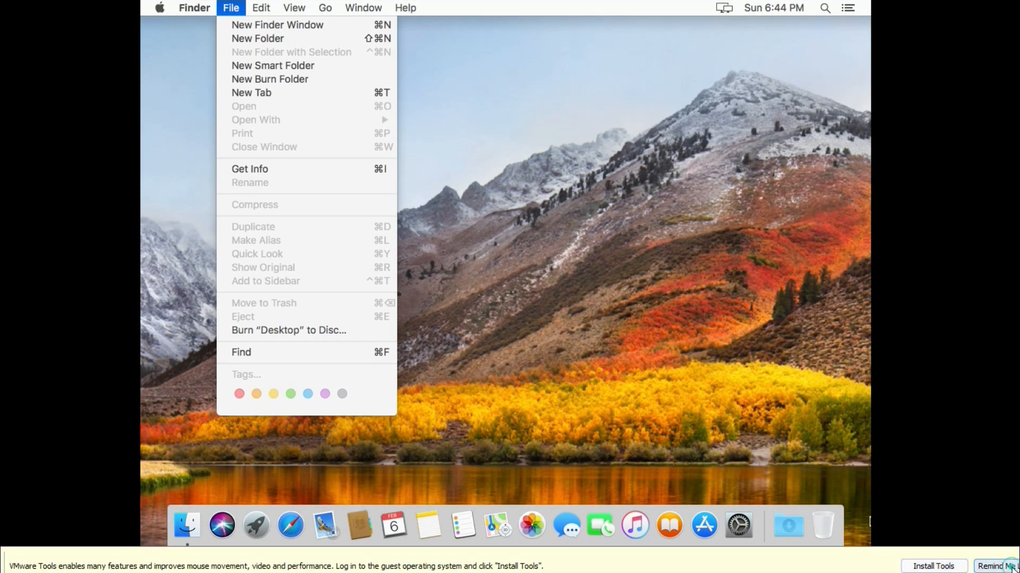
{"action": "left_click", "coordinate": [995, 566]}
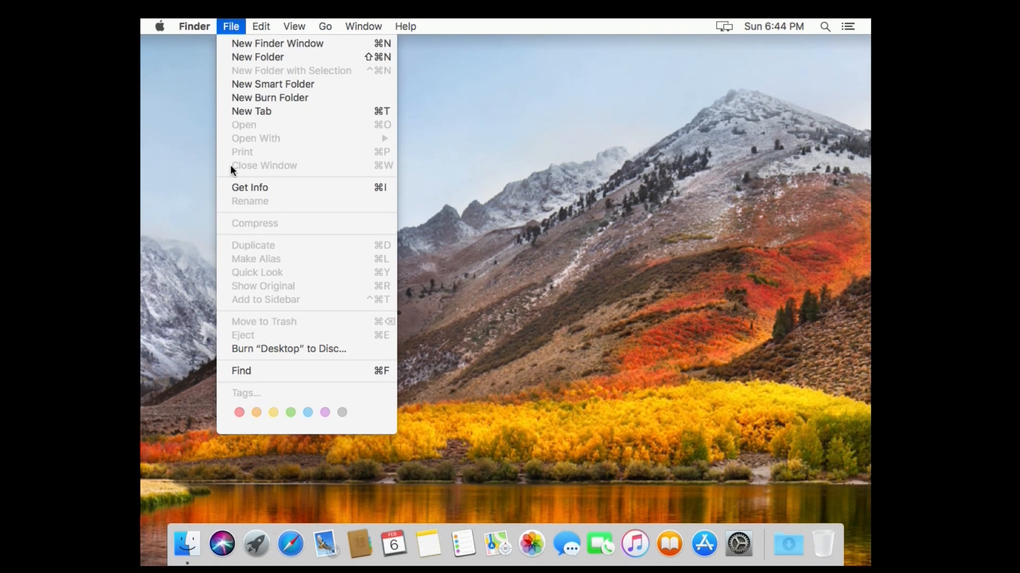
{"action": "left_click", "coordinate": [433, 143]}
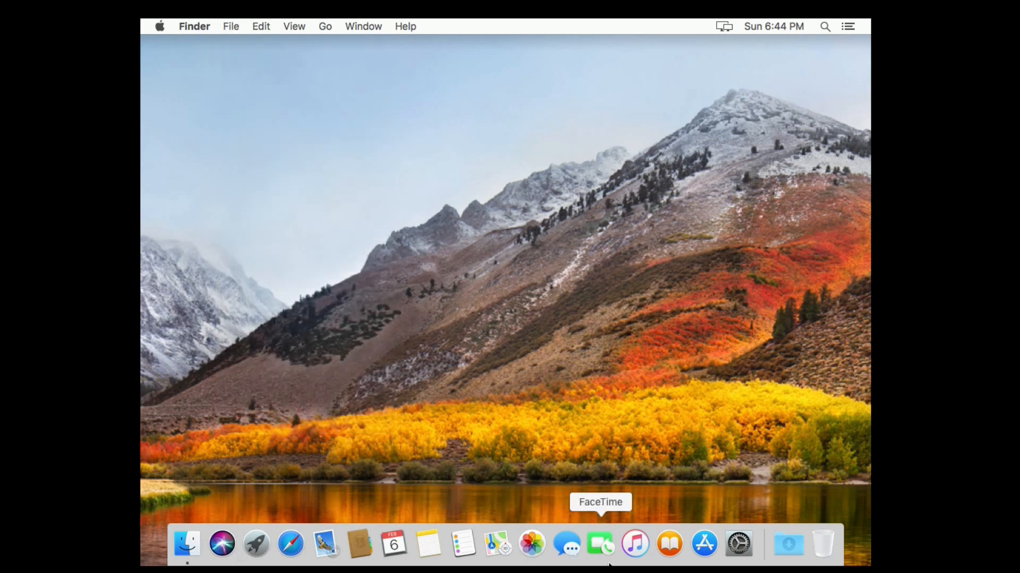
Open iTunes, agreeing to share library details with Apple, and bring up the Windows host's Start menu.
{"action": "left_click", "coordinate": [635, 547]}
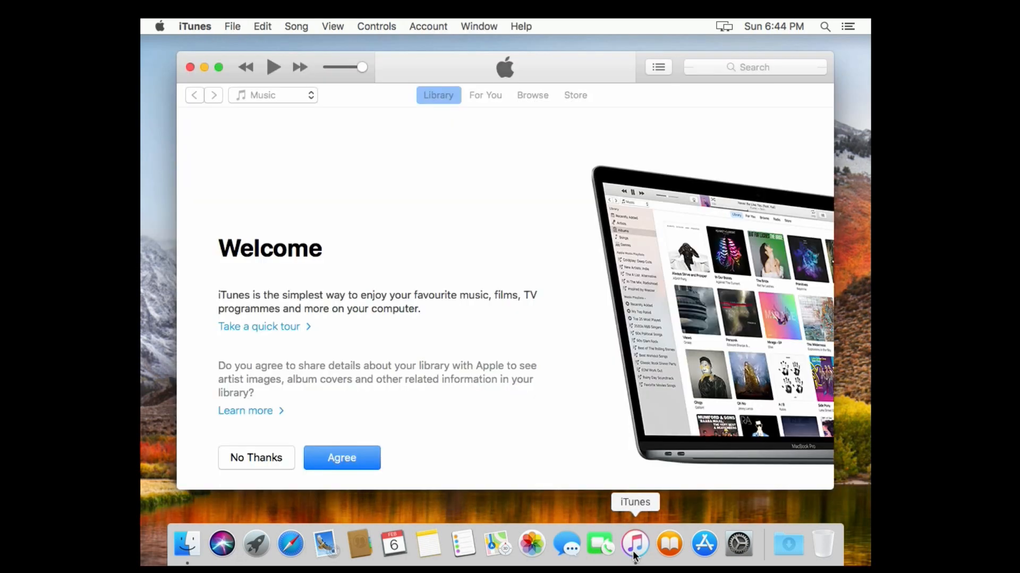
{"action": "left_click", "coordinate": [360, 457]}
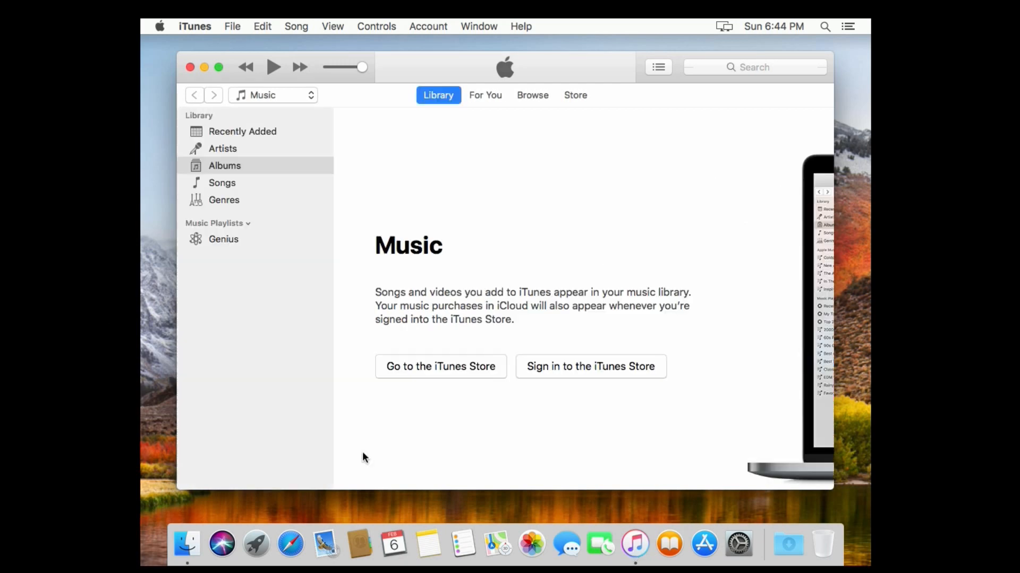
{"action": "key", "text": "super"}
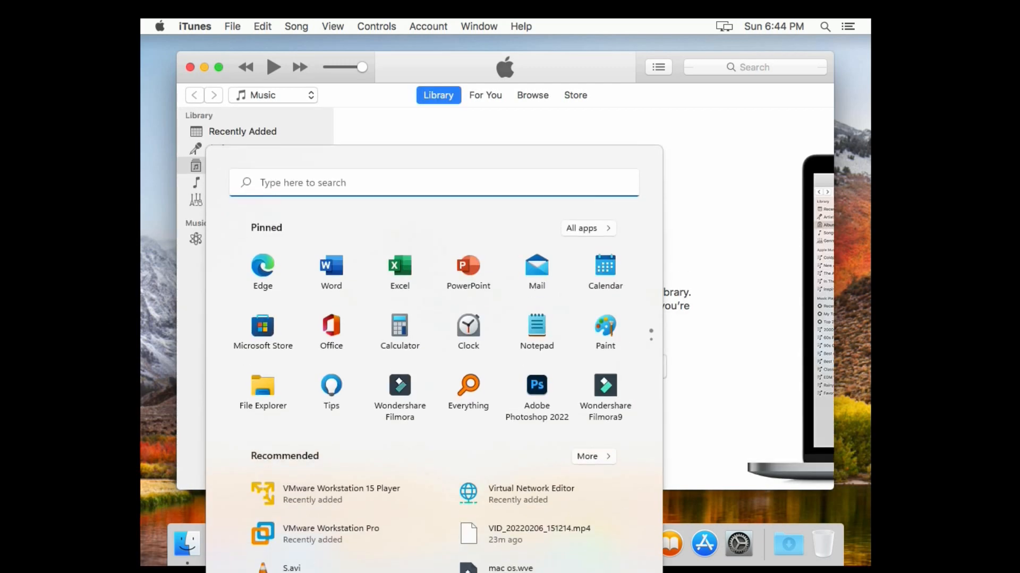
Find and open iTunes on the Windows host, fit its window over the Mac's iTunes window for comparison, and close it.
{"action": "type", "text": "ITU"}
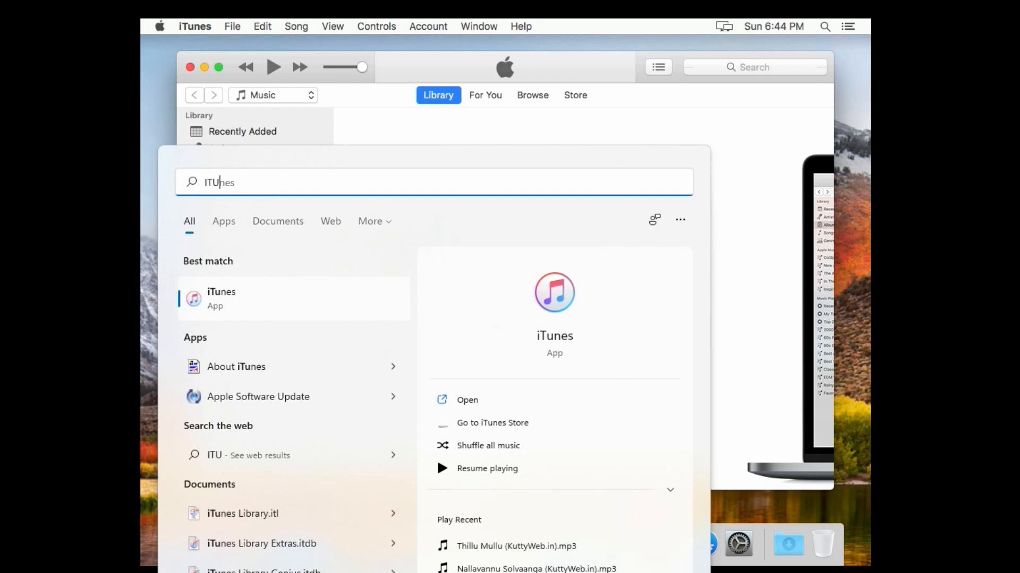
{"action": "key", "text": "Escape"}
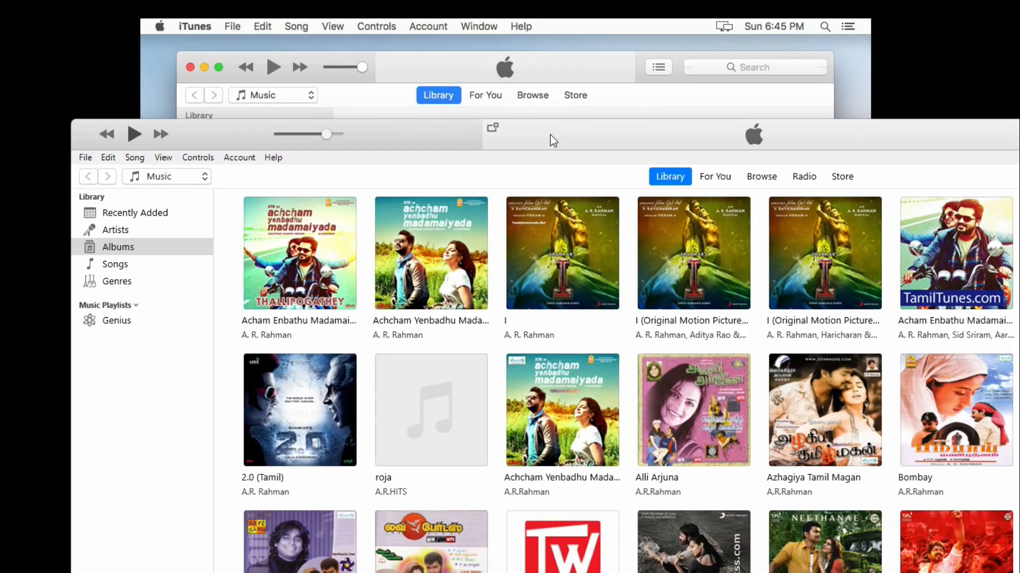
{"action": "left_click_drag", "start_coordinate": [551, 141], "coordinate": [842, 150]}
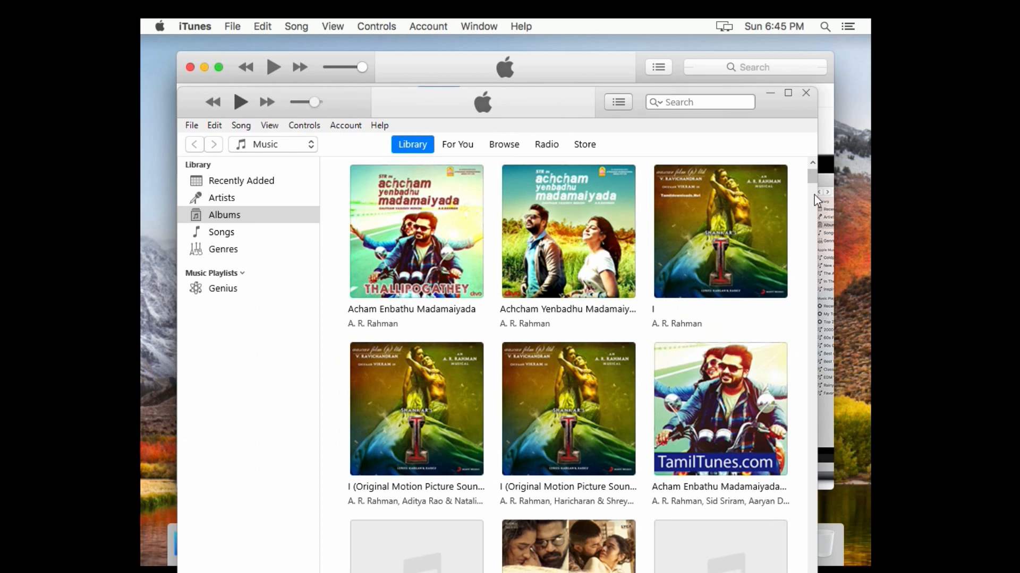
{"action": "left_click_drag", "start_coordinate": [818, 194], "coordinate": [842, 195]}
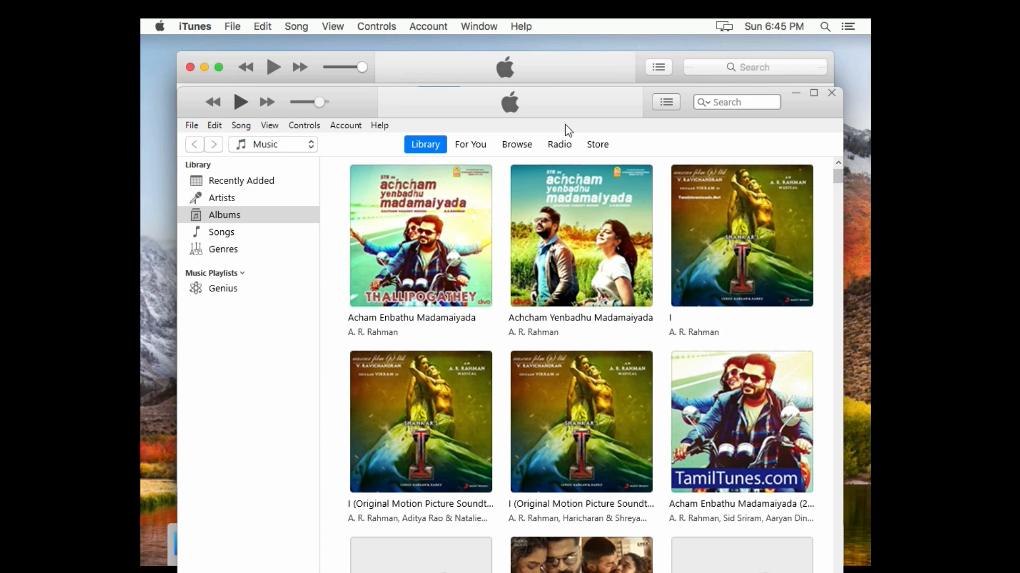
{"action": "left_click", "coordinate": [832, 94]}
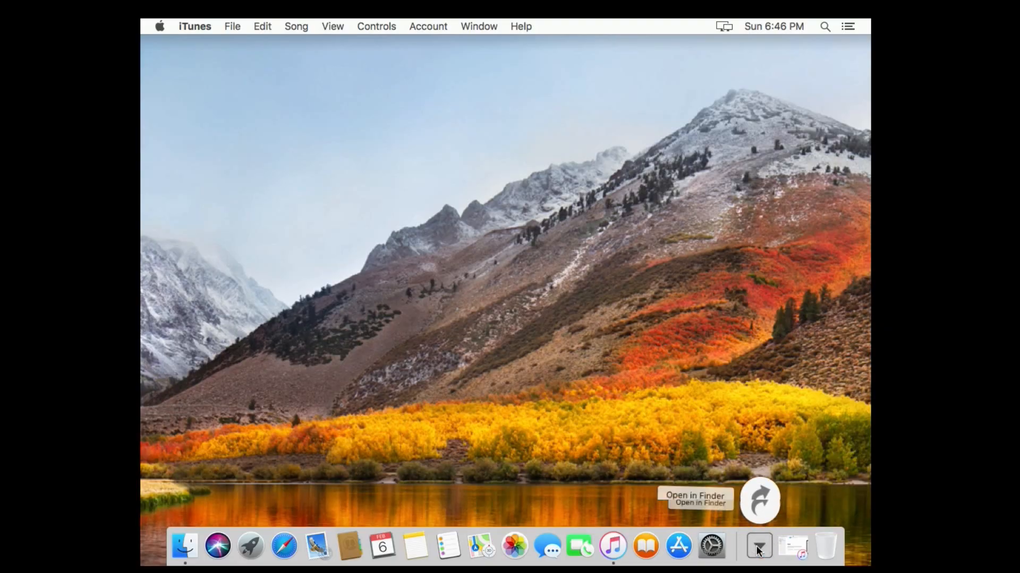
Open the Dock's Downloads folder in a Finder window.
{"action": "left_click", "coordinate": [759, 546]}
{"action": "left_click", "coordinate": [760, 547]}
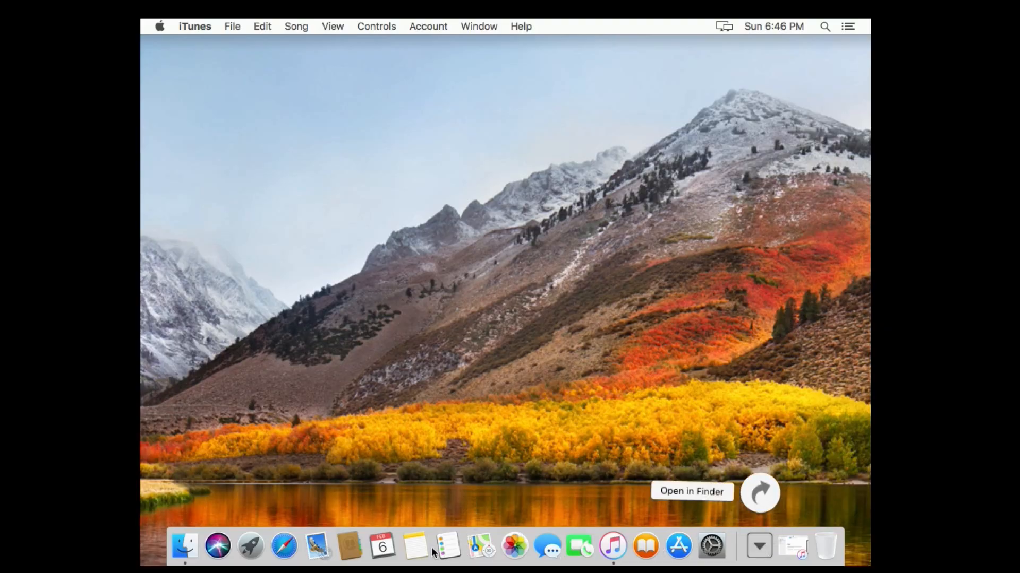
{"action": "left_click", "coordinate": [753, 499]}
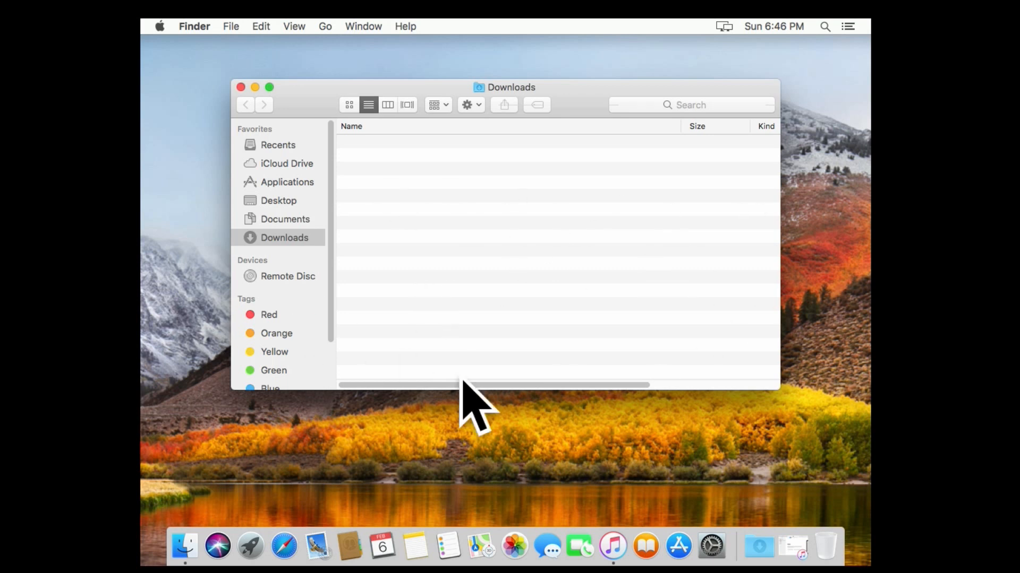
Browse Finder's colour tags from Red and Orange down to Purple.
{"action": "left_click", "coordinate": [266, 316]}
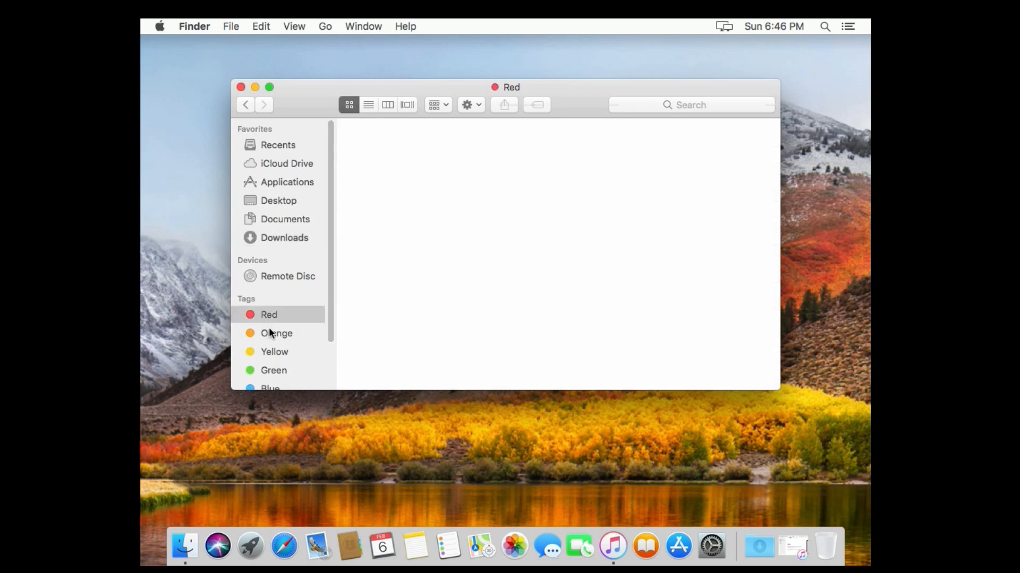
{"action": "left_click", "coordinate": [268, 332]}
{"action": "scroll", "coordinate": [293, 298], "scroll_direction": "down", "scroll_amount": 3}
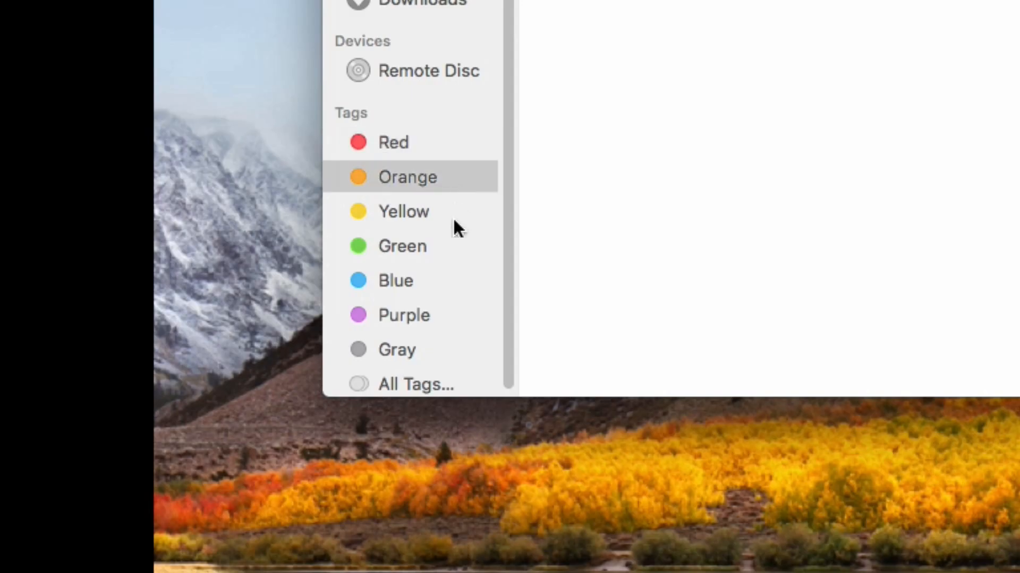
{"action": "key", "text": "Down"}
{"action": "key", "text": "Down"}
{"action": "key", "text": "Down"}
{"action": "key", "text": "Down"}
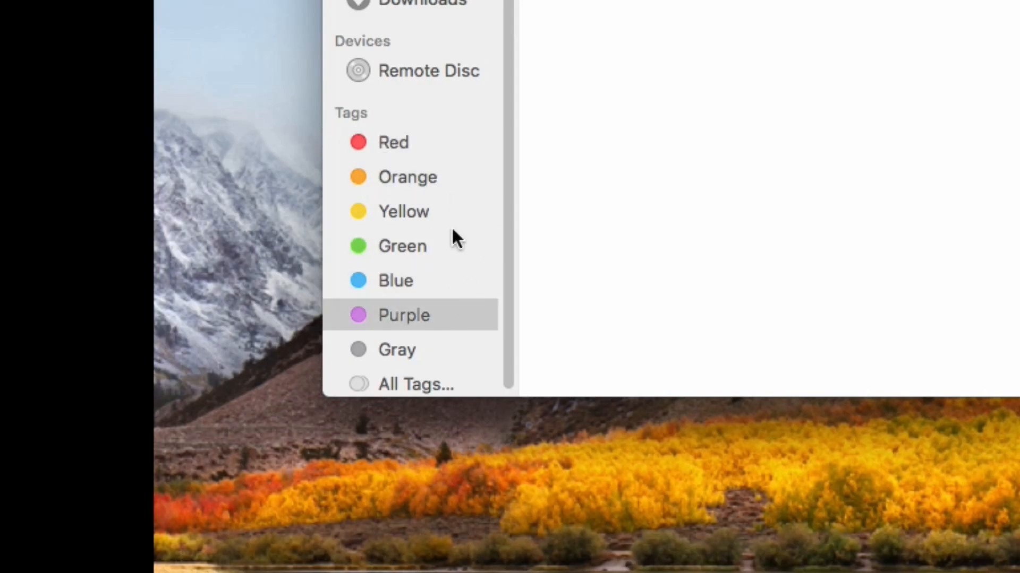
{"action": "scroll", "coordinate": [457, 240], "scroll_direction": "up", "scroll_amount": 3}
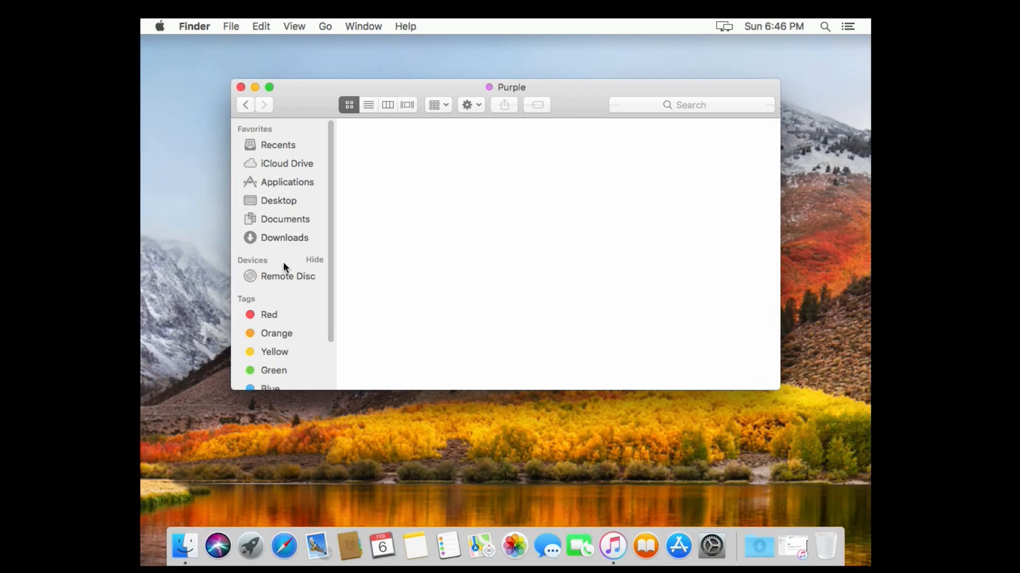
Look through Remote Disc, Downloads, Documents, Desktop and the Applications folder in Finder, and dismiss the window.
{"action": "left_click", "coordinate": [294, 272]}
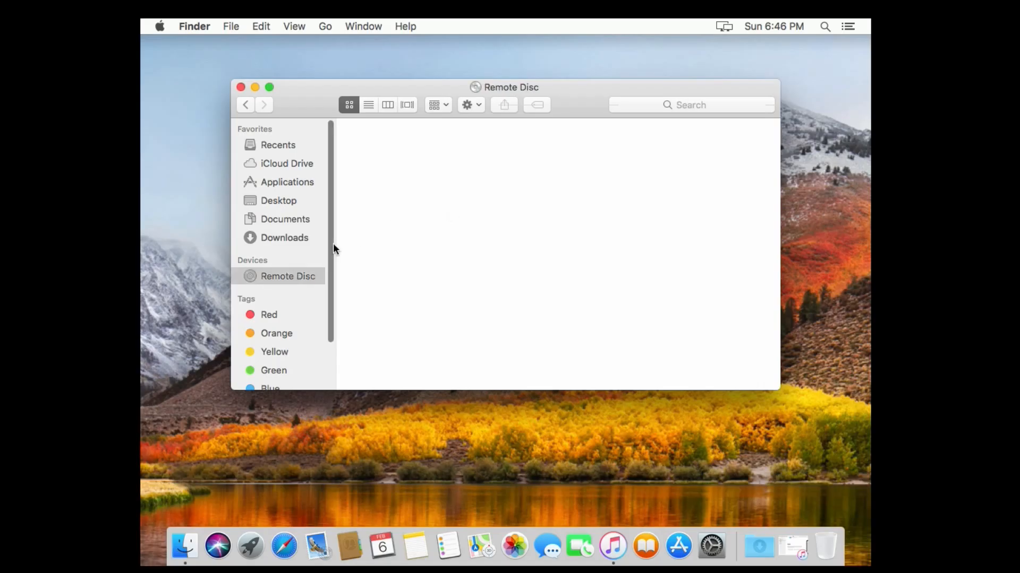
{"action": "left_click", "coordinate": [313, 239]}
{"action": "left_click", "coordinate": [309, 217]}
{"action": "left_click", "coordinate": [301, 200]}
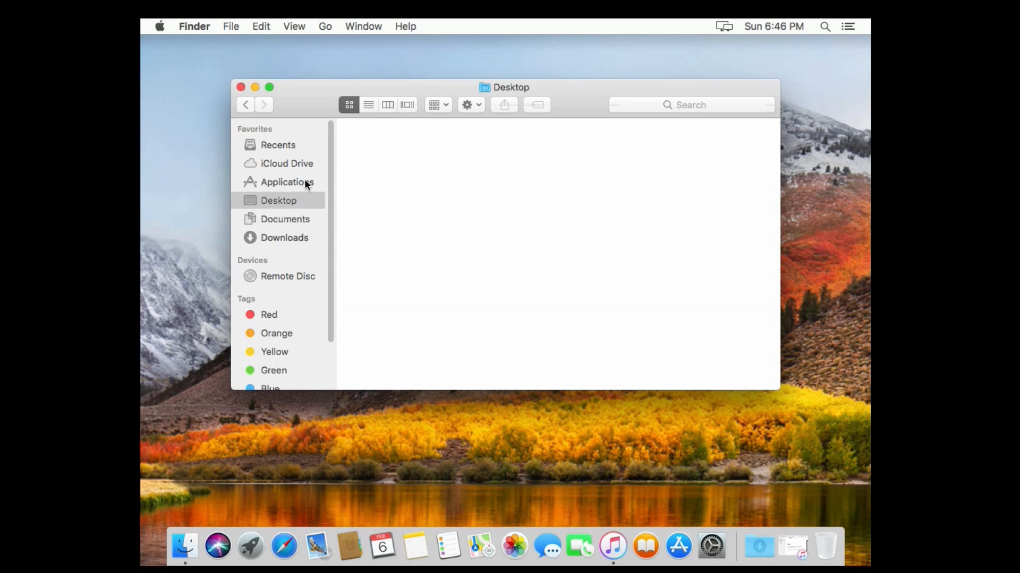
{"action": "left_click", "coordinate": [305, 182]}
{"action": "scroll", "coordinate": [365, 217], "scroll_direction": "down", "scroll_amount": 10}
{"action": "scroll", "coordinate": [318, 232], "scroll_direction": "down", "scroll_amount": 2}
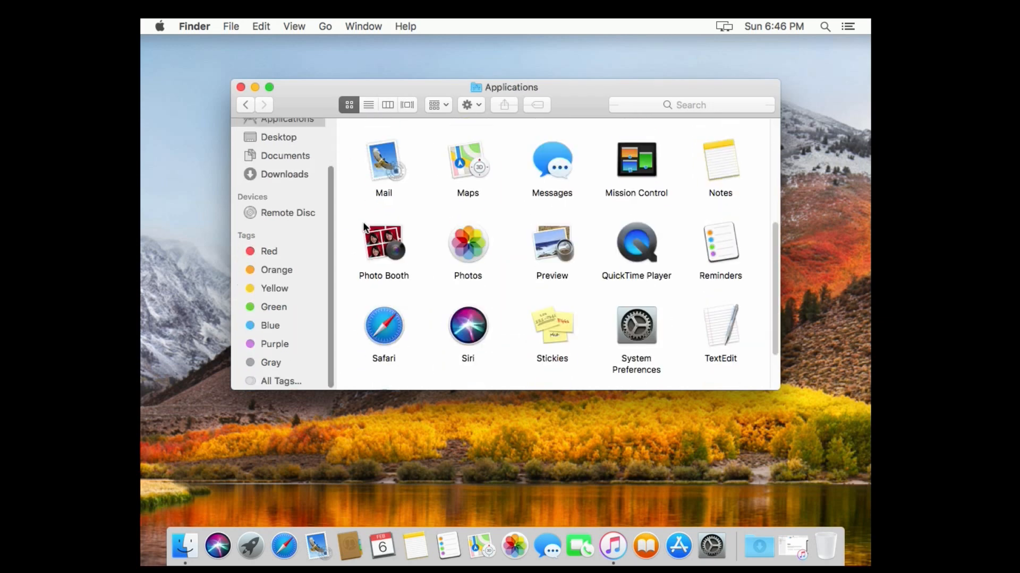
{"action": "left_click", "coordinate": [256, 87]}
Search Spotlight for "settings", open System Preferences from the match, and close it.
{"action": "left_click", "coordinate": [825, 26]}
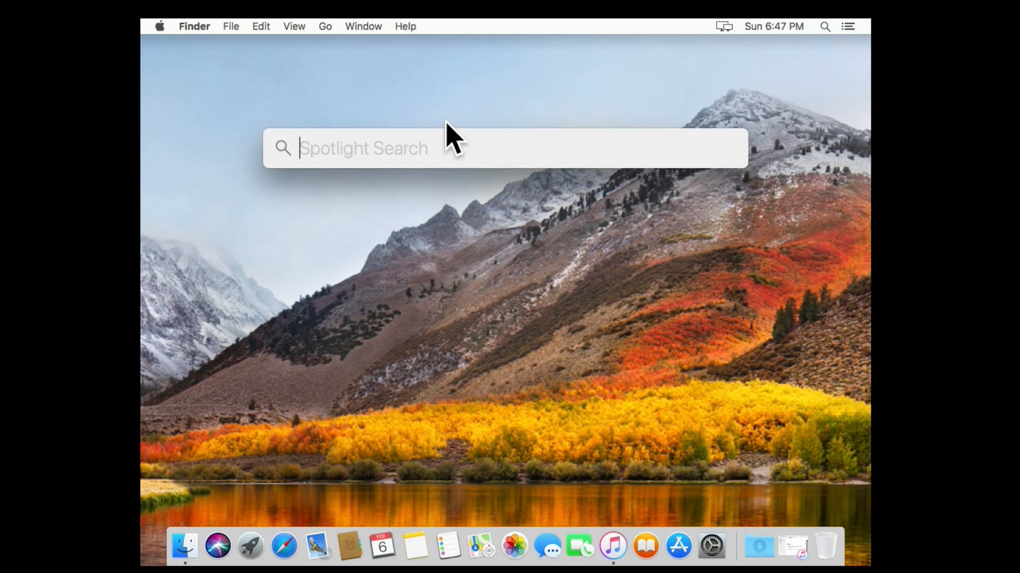
{"action": "type", "text": "settings"}
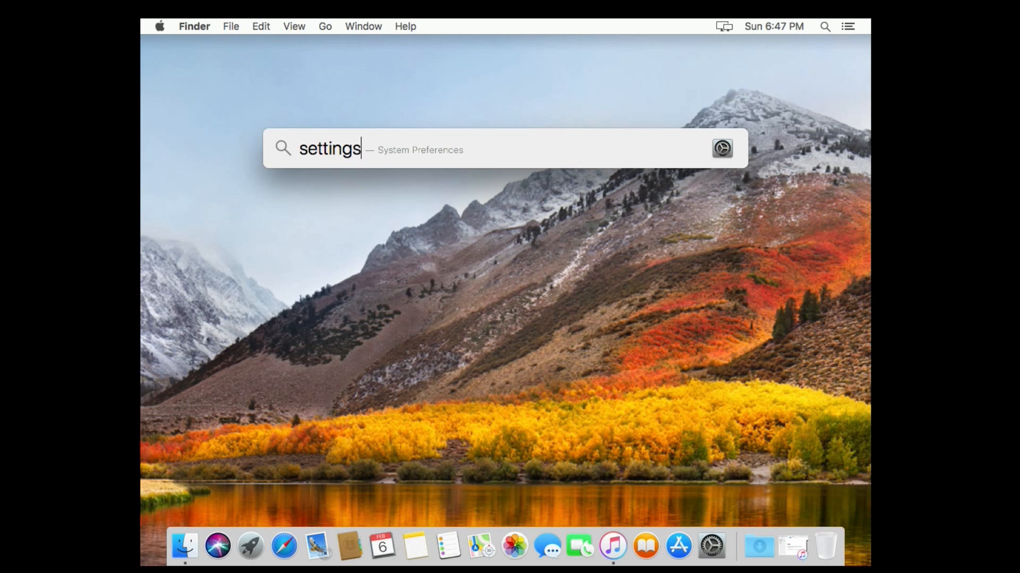
{"action": "key", "text": "Return"}
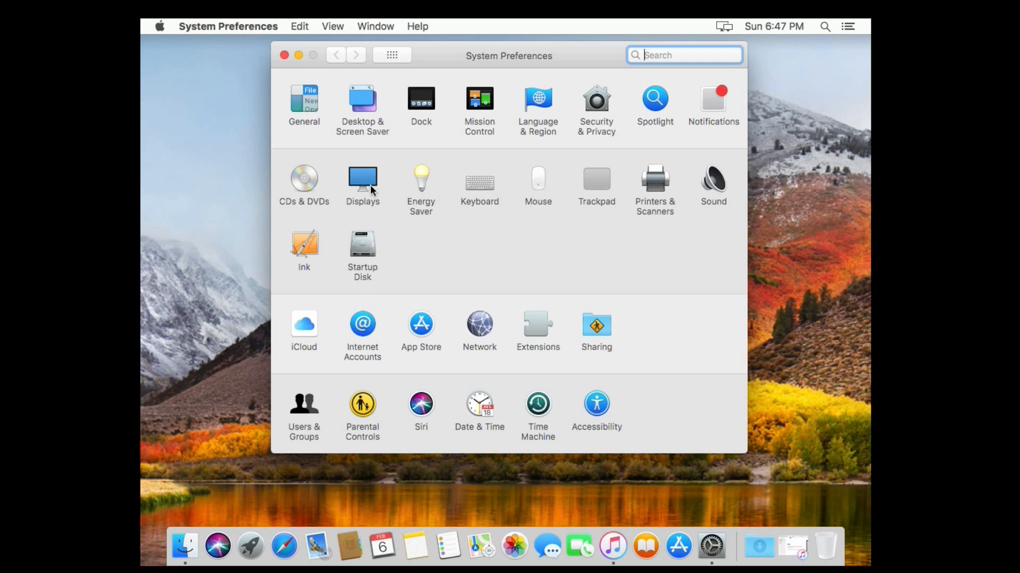
{"action": "left_click", "coordinate": [285, 55]}
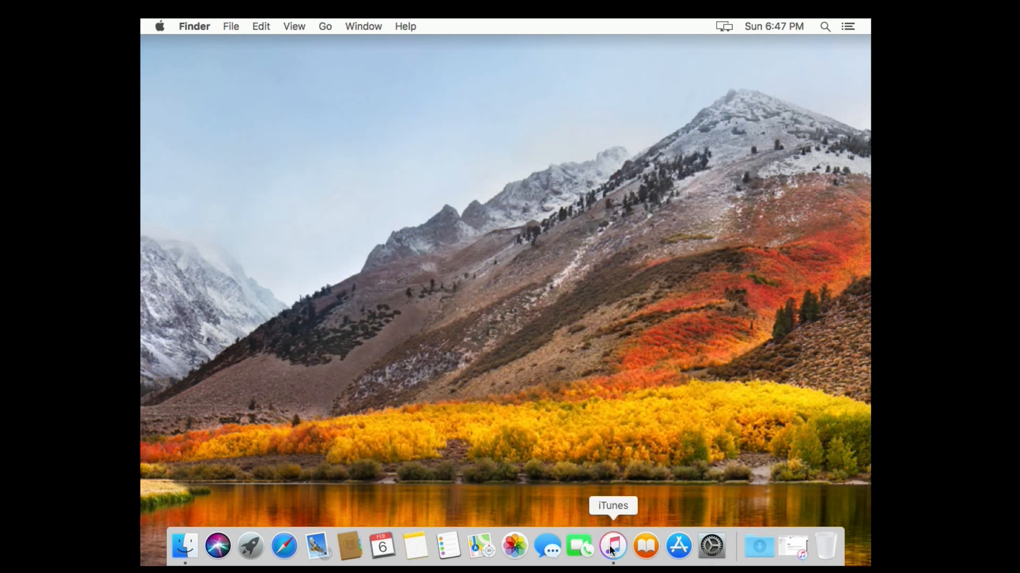
Reopen System Preferences and, in the Dock settings, reduce the Dock size and lower the magnification level to Min.
{"action": "left_click", "coordinate": [721, 556]}
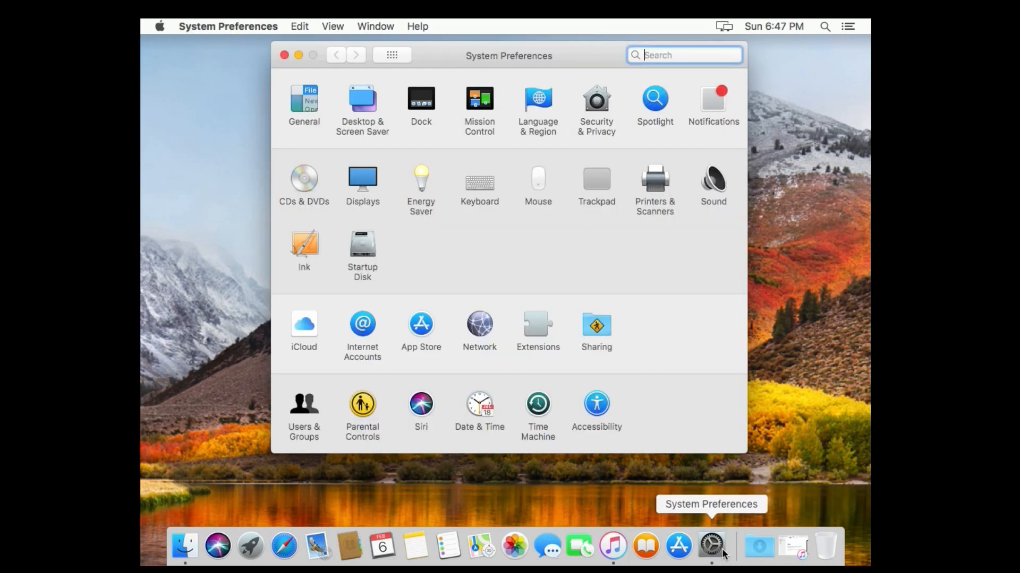
{"action": "left_click", "coordinate": [412, 116]}
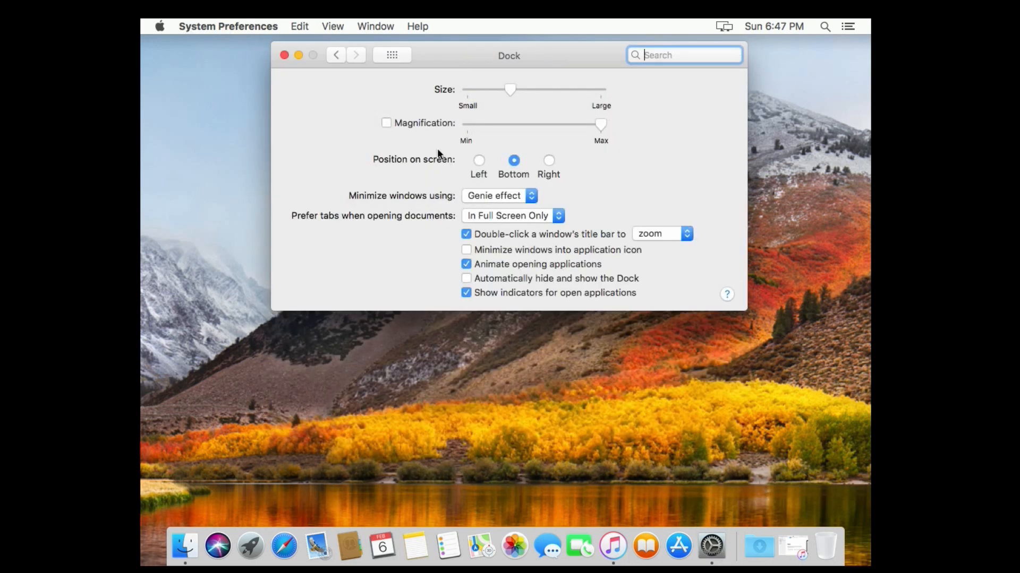
{"action": "left_click_drag", "start_coordinate": [560, 92], "coordinate": [473, 135]}
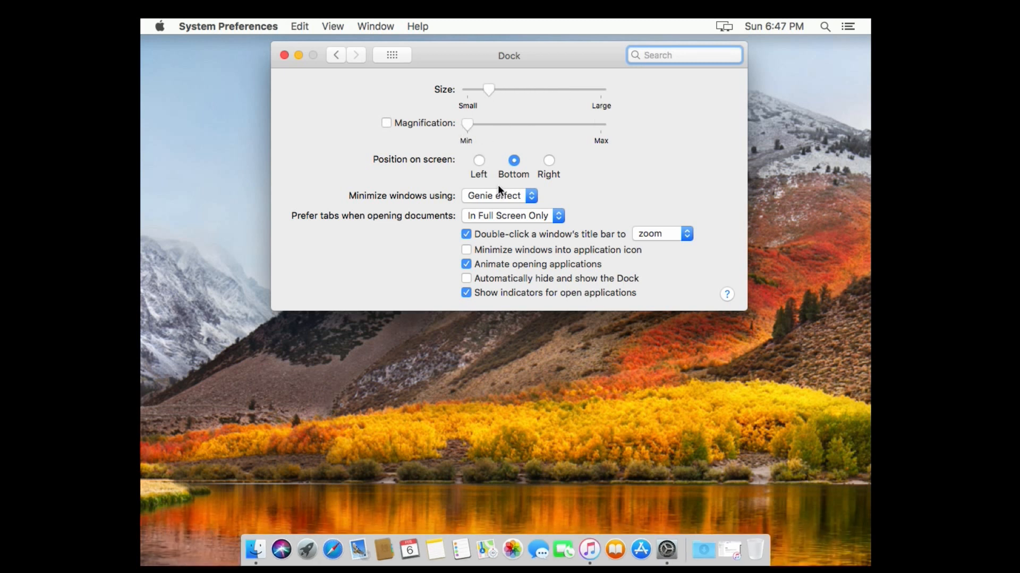
Try the Dock's Left and Right screen positions and return it to Bottom.
{"action": "left_click", "coordinate": [479, 160]}
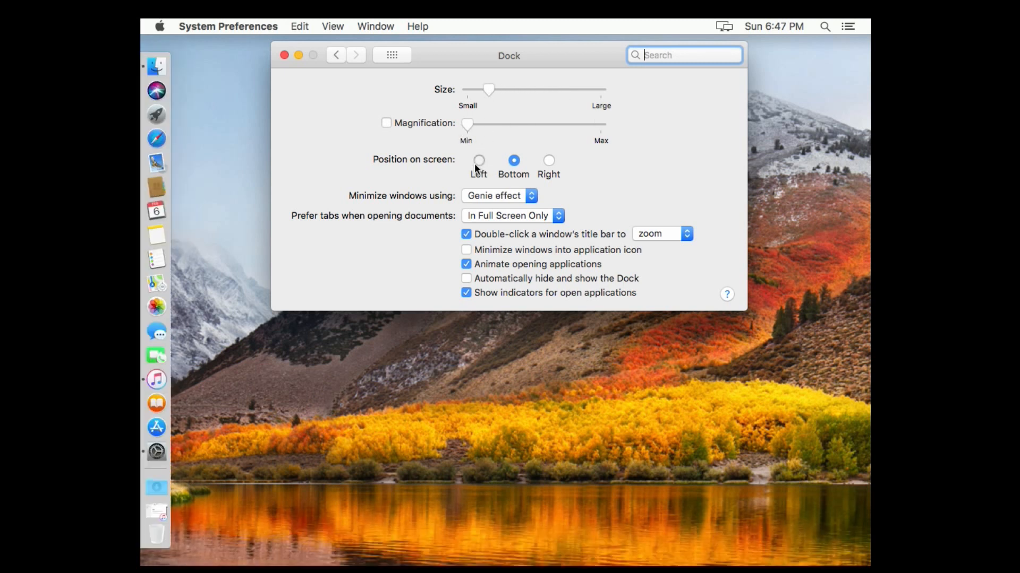
{"action": "left_click", "coordinate": [550, 161]}
{"action": "left_click", "coordinate": [513, 160]}
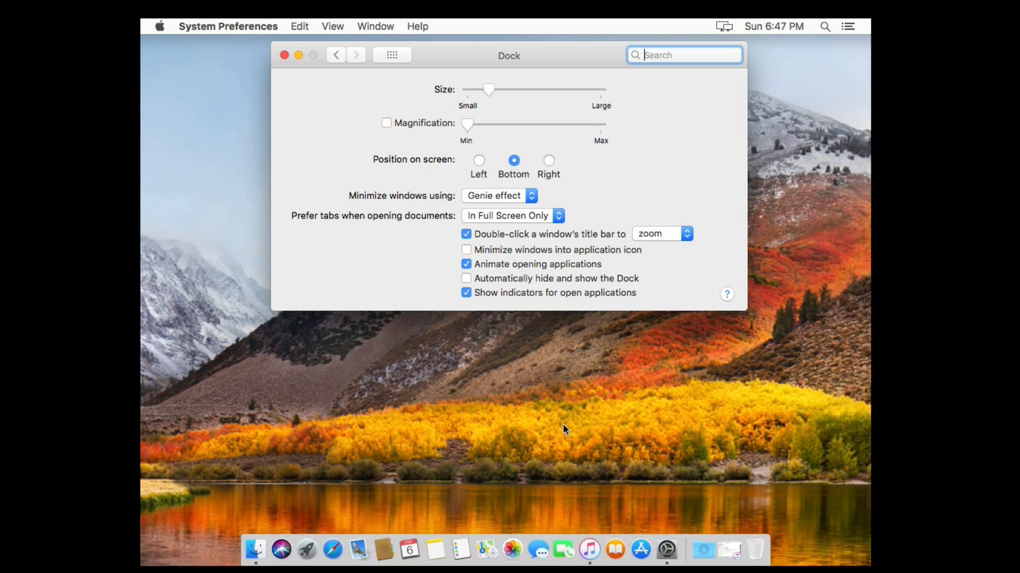
{"action": "left_click", "coordinate": [479, 158]}
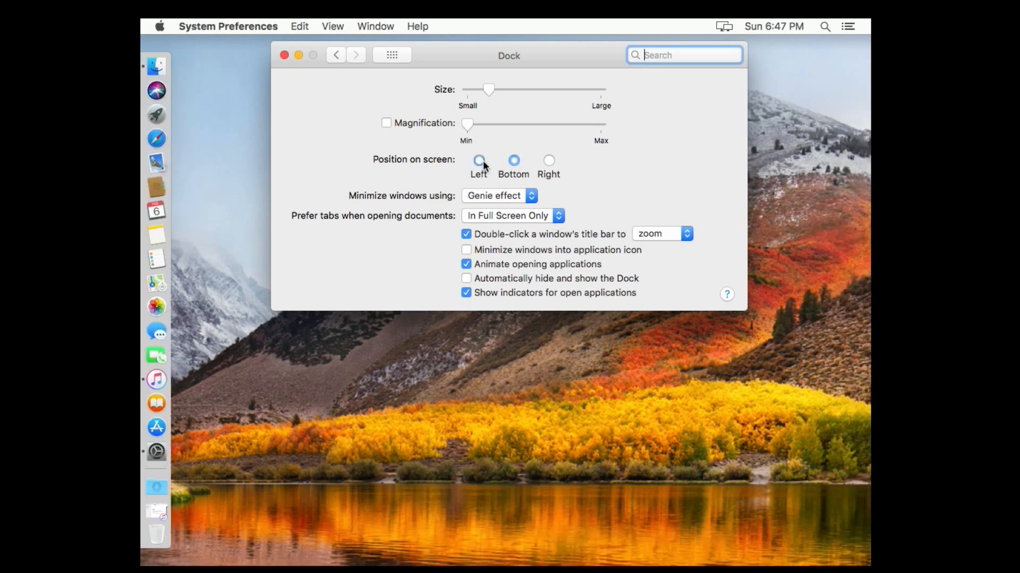
{"action": "left_click", "coordinate": [513, 166]}
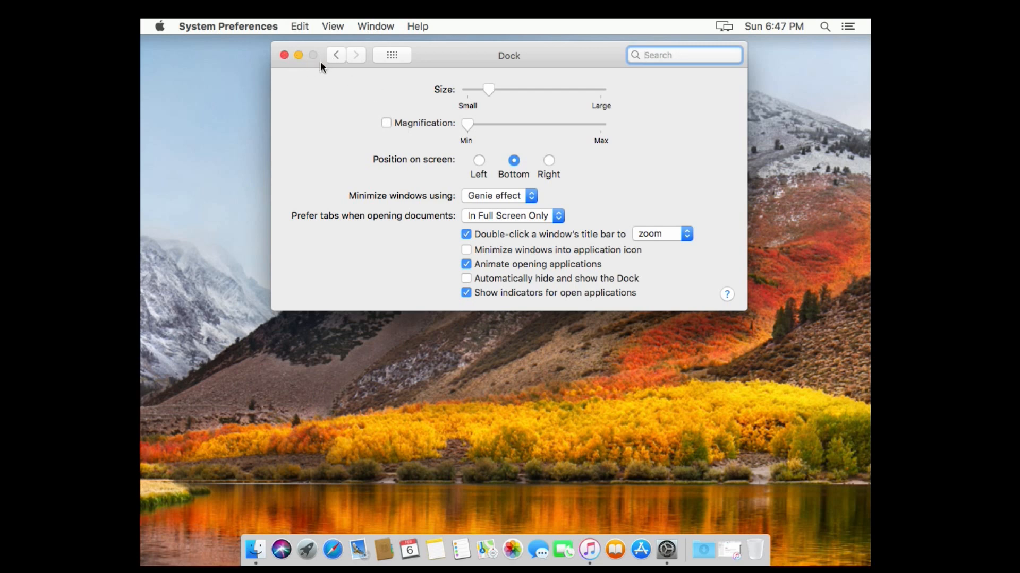
Close the Dock settings, look over the main System Preferences overview once more, and close it.
{"action": "left_click", "coordinate": [284, 56]}
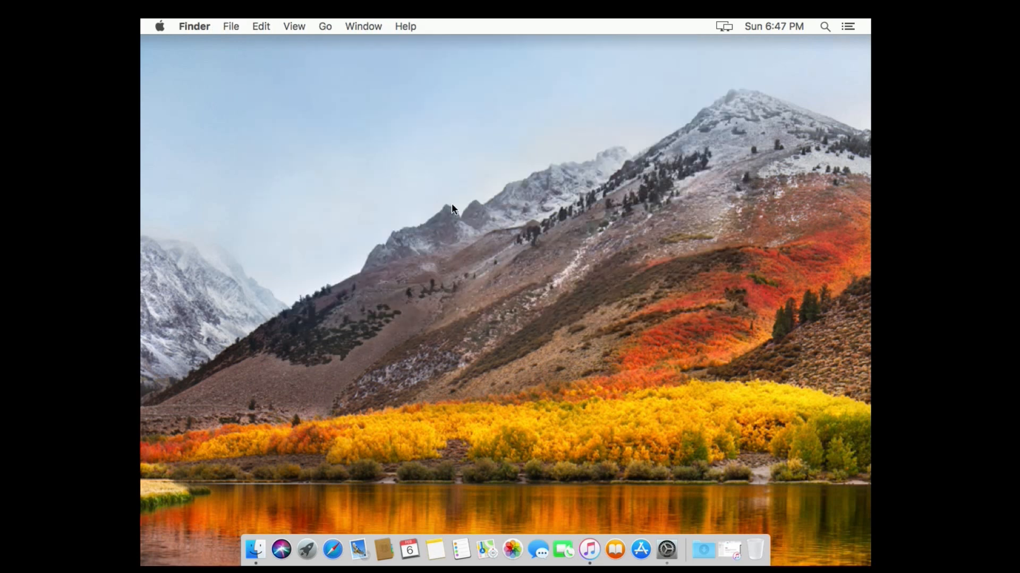
{"action": "left_click", "coordinate": [668, 550]}
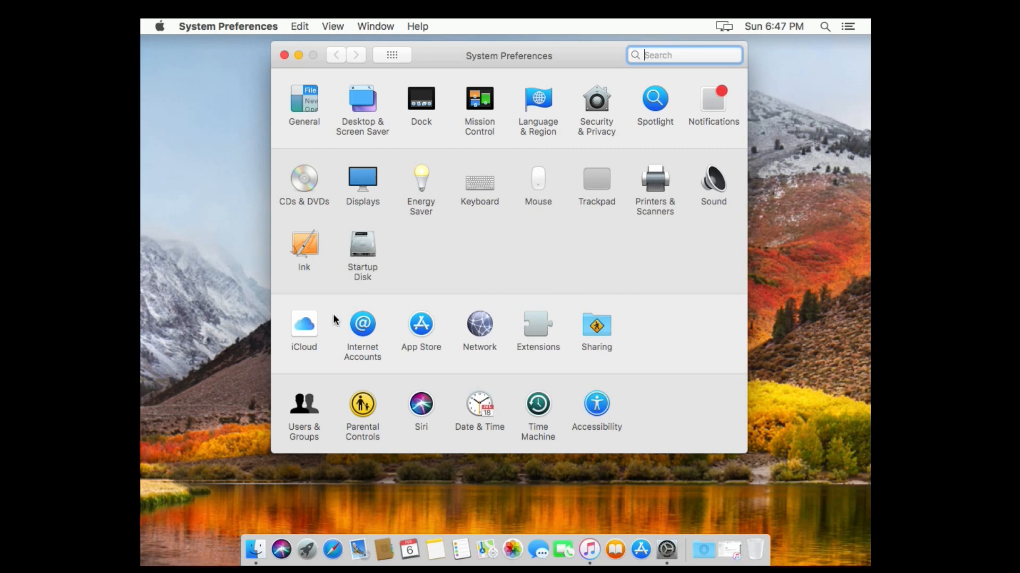
{"action": "left_click", "coordinate": [285, 55]}
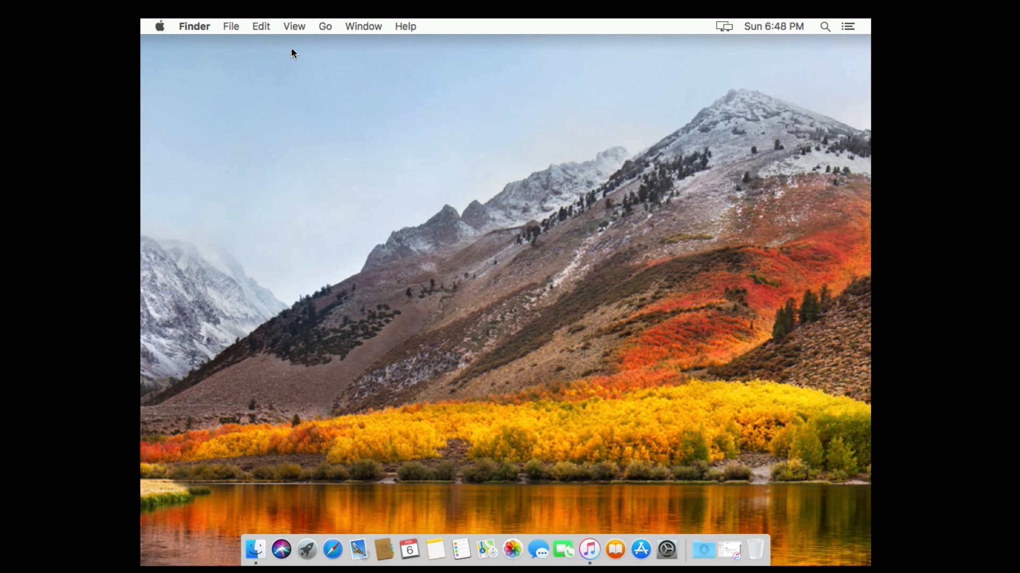
Bring up the About This Mac overview.
{"action": "left_click", "coordinate": [194, 26]}
{"action": "mouse_move", "coordinate": [159, 29]}
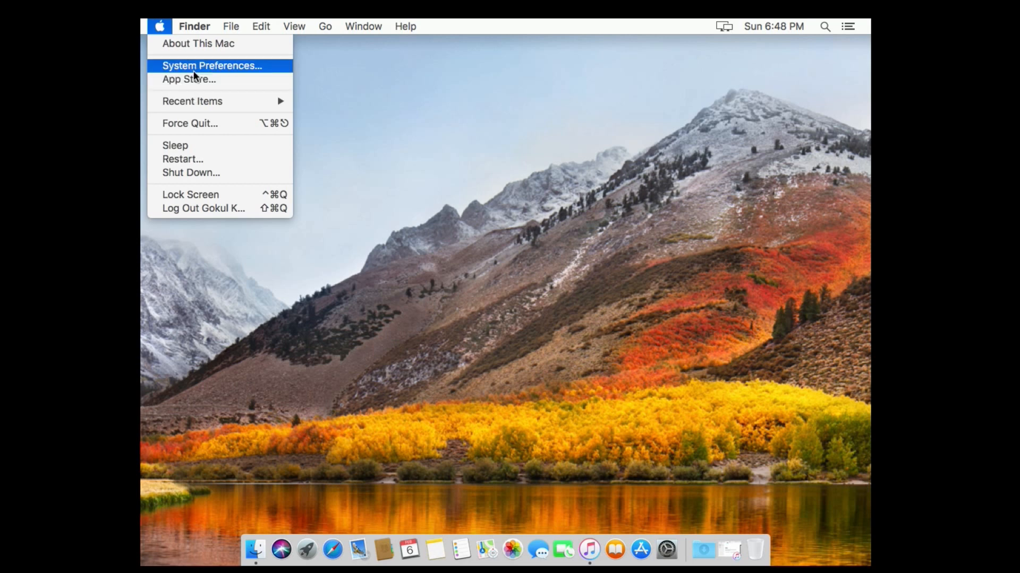
{"action": "left_click", "coordinate": [195, 49]}
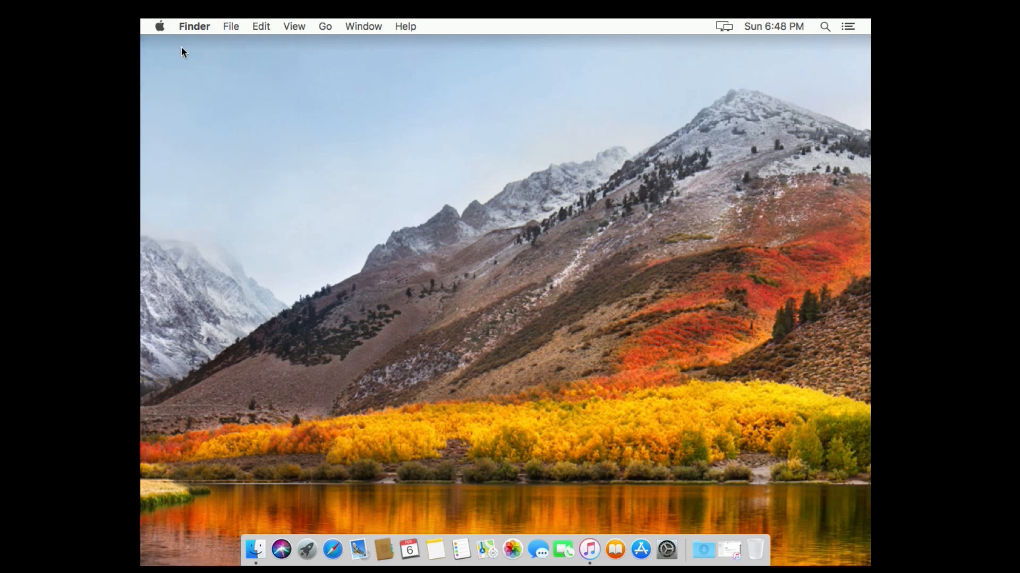
{"action": "left_click", "coordinate": [160, 27]}
{"action": "left_click", "coordinate": [182, 49]}
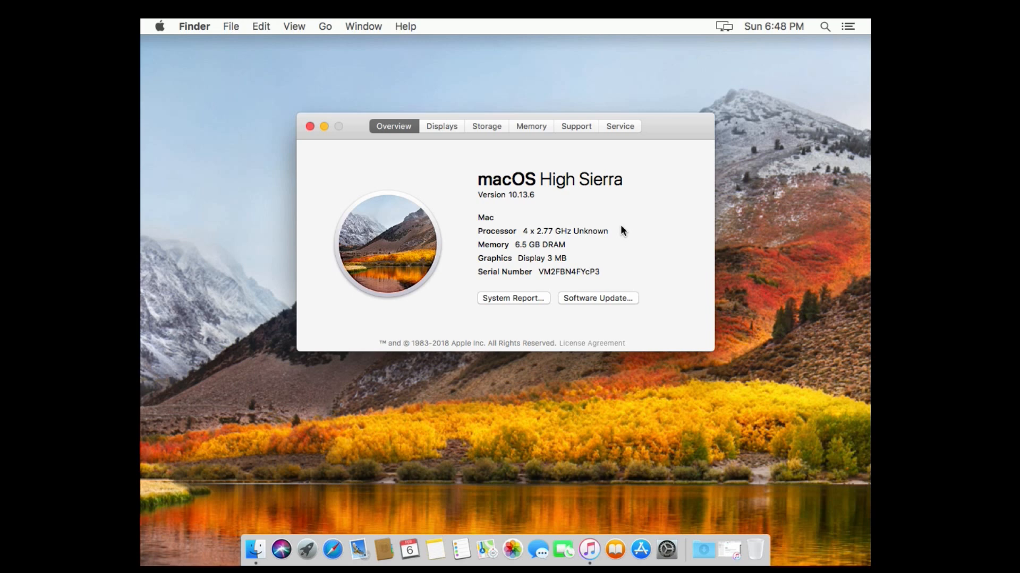
Open the System Report, look over its hardware overview, and close both the report and the About This Mac window.
{"action": "left_click", "coordinate": [524, 299]}
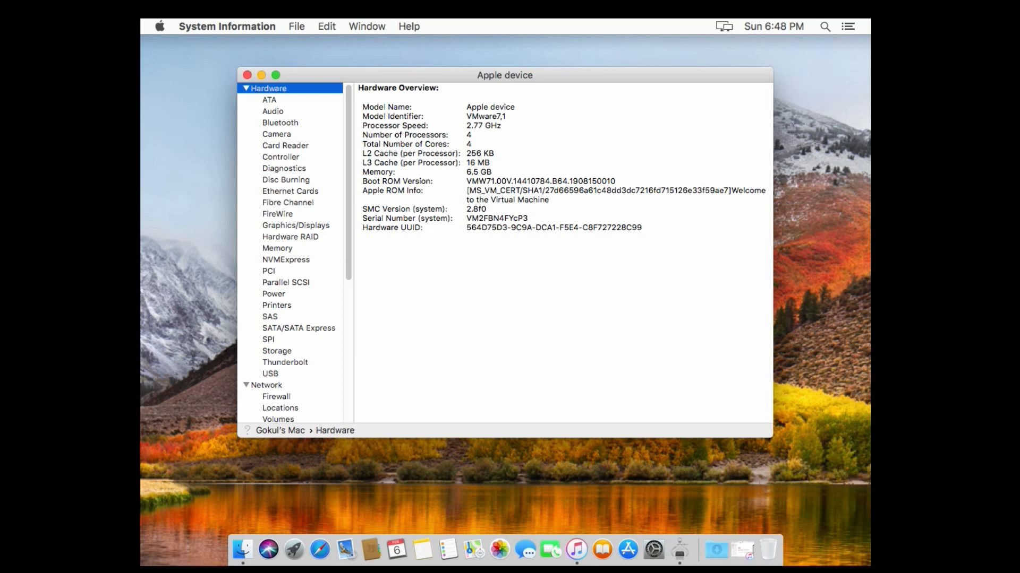
{"action": "left_click_drag", "start_coordinate": [318, 235], "coordinate": [313, 385]}
{"action": "left_click", "coordinate": [247, 87]}
{"action": "left_click", "coordinate": [247, 75]}
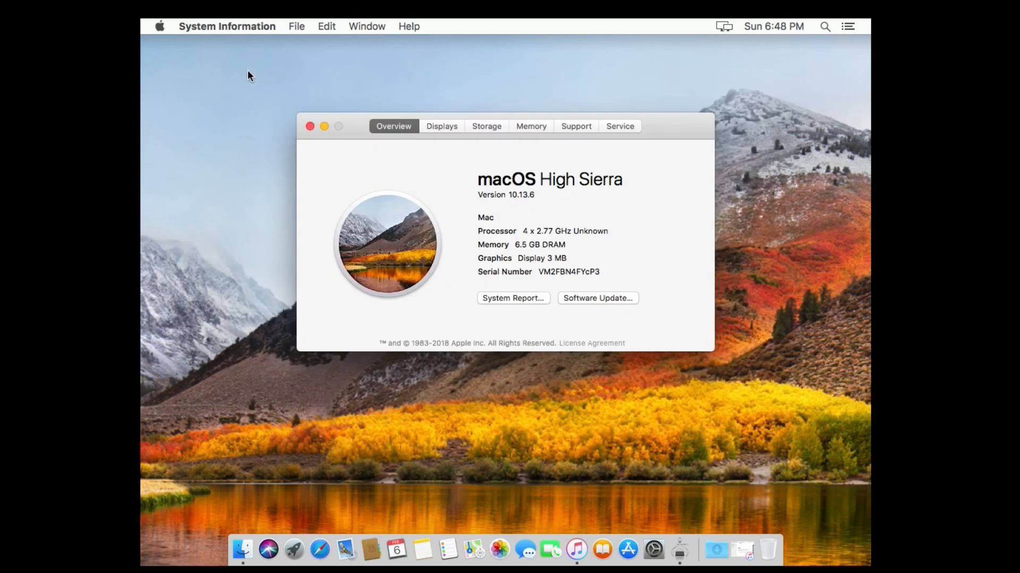
{"action": "left_click", "coordinate": [310, 129]}
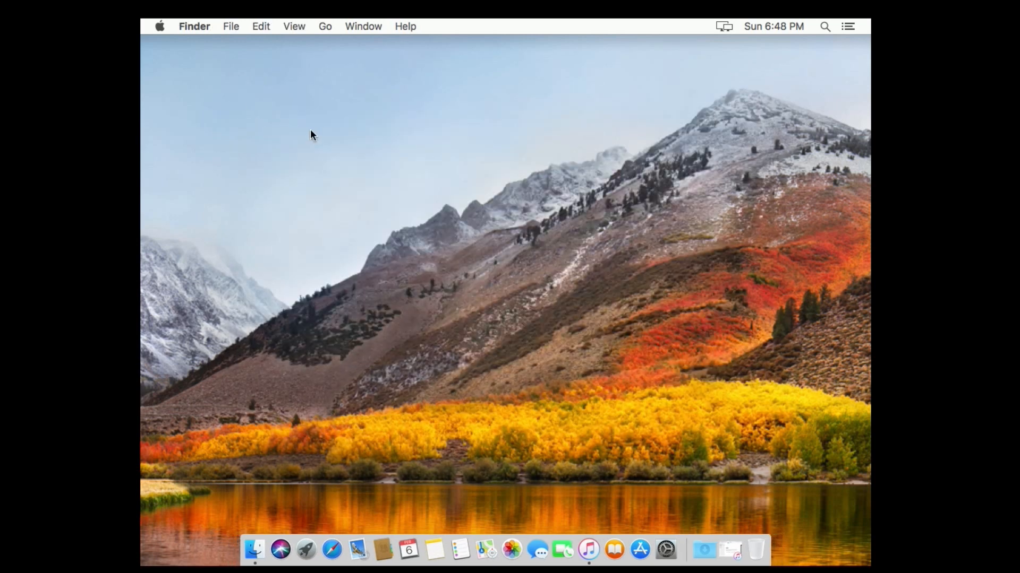